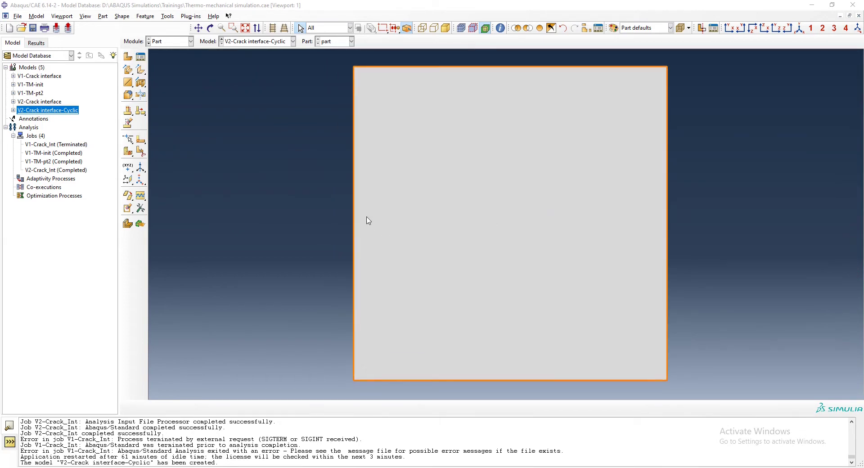
Switch to the Assembly module and examine the crack line and the circular partitions around its tip
{"action": "left_click", "coordinate": [167, 43]}
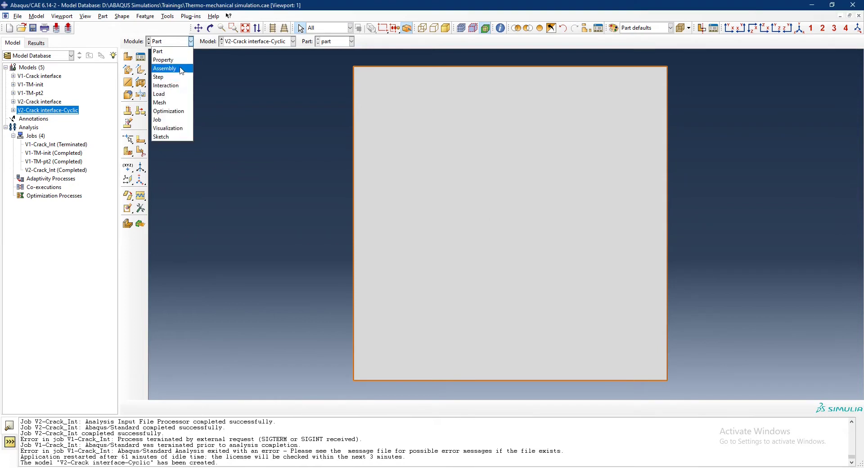
{"action": "left_click", "coordinate": [171, 68]}
{"action": "scroll", "coordinate": [414, 224], "scroll_direction": "up", "scroll_amount": 2}
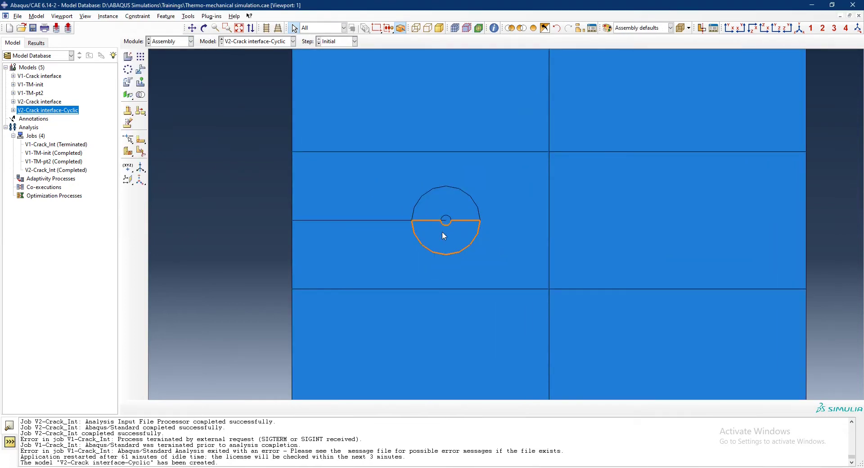
{"action": "scroll", "coordinate": [445, 236], "scroll_direction": "down", "scroll_amount": 1}
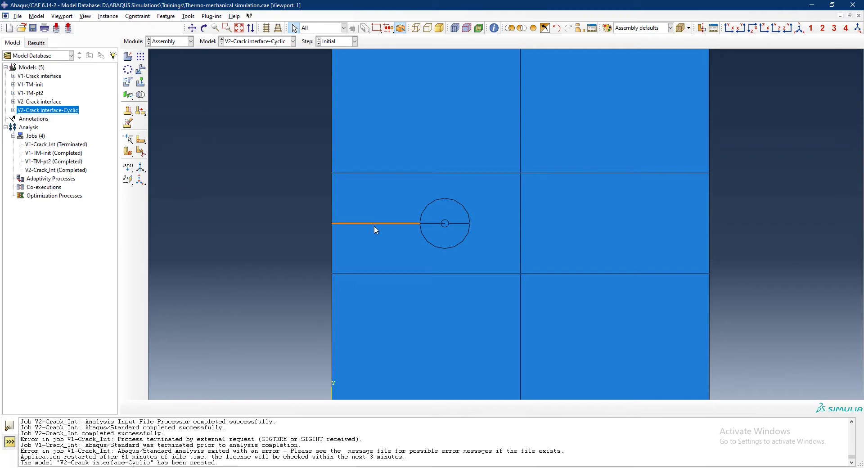
{"action": "scroll", "coordinate": [375, 228], "scroll_direction": "up", "scroll_amount": 3}
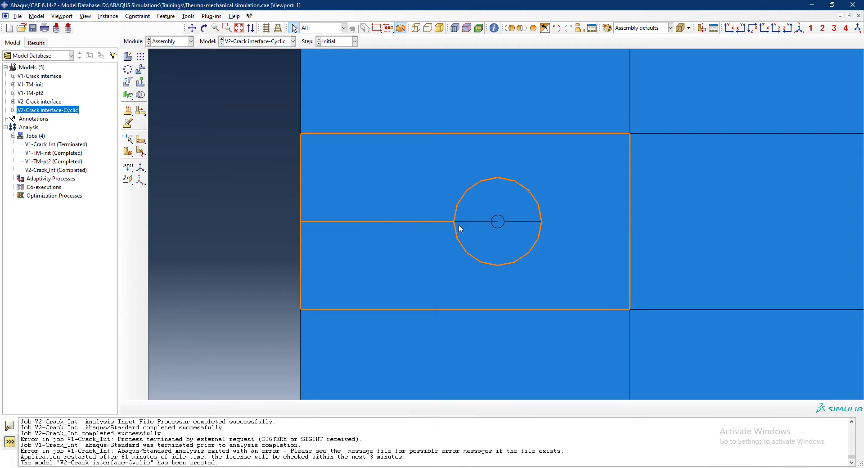
{"action": "scroll", "coordinate": [311, 235], "scroll_direction": "down", "scroll_amount": 4}
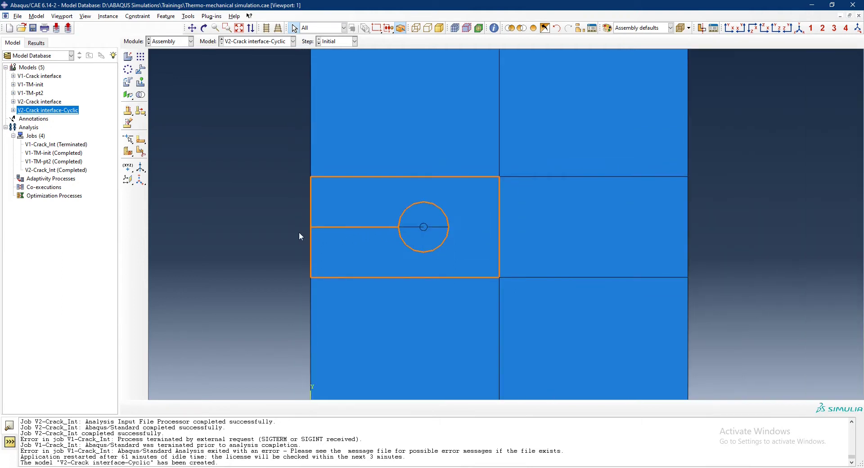
{"action": "scroll", "coordinate": [316, 243], "scroll_direction": "up", "scroll_amount": 1}
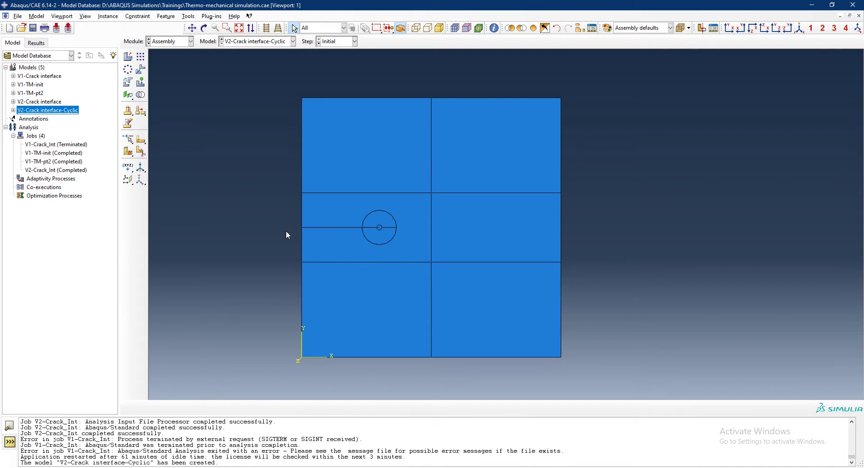
In the V2-Crack interface-Cyclic model, set U2 of the disp boundary condition to 1e-2 for the temp-disp step
{"action": "left_click", "coordinate": [13, 110]}
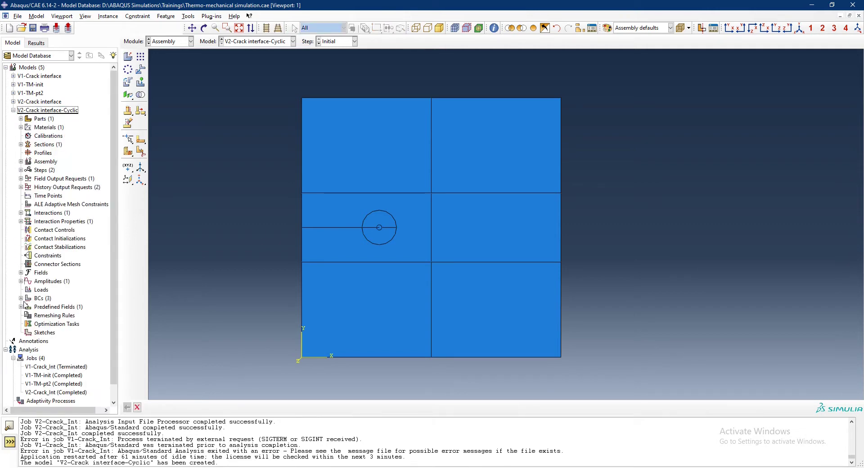
{"action": "left_click", "coordinate": [21, 298]}
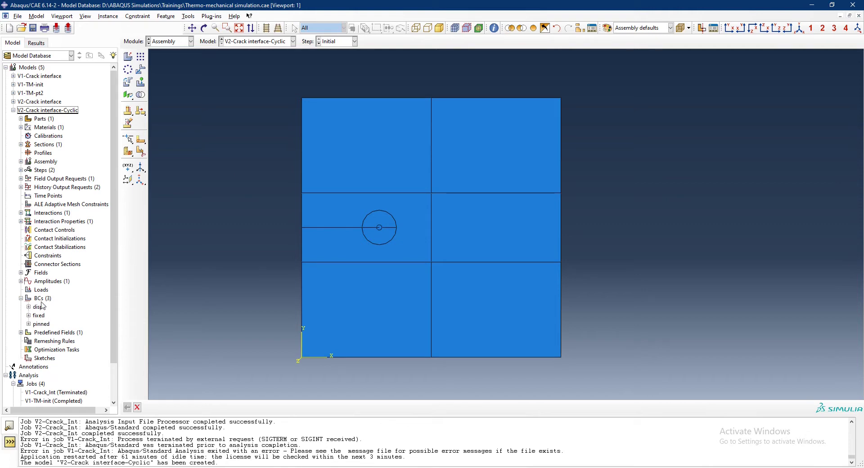
{"action": "right_click", "coordinate": [42, 299]}
{"action": "left_click", "coordinate": [64, 315]}
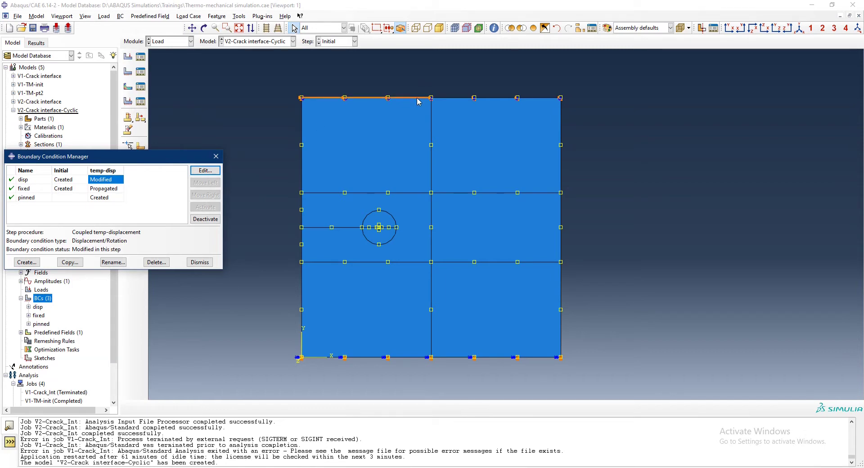
{"action": "left_click", "coordinate": [205, 170]}
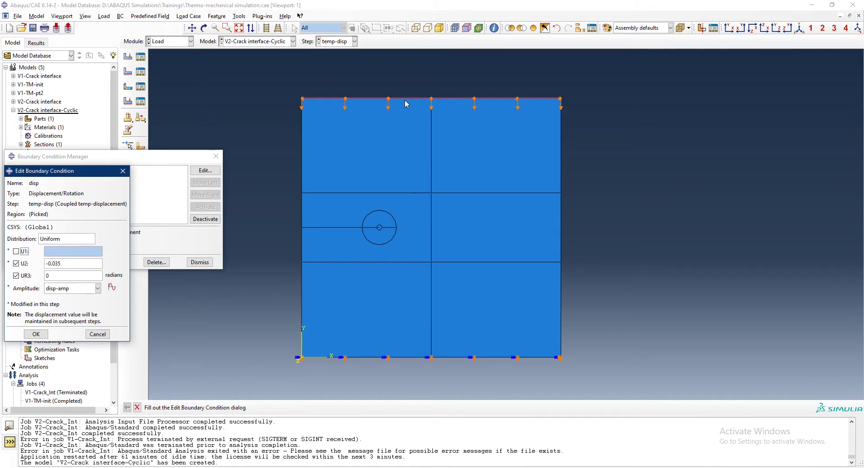
{"action": "double_click", "coordinate": [58, 263]}
{"action": "left_click", "coordinate": [70, 263]}
{"action": "key", "text": "BackSpace"}
{"action": "key", "text": "BackSpace"}
{"action": "key", "text": "BackSpace"}
{"action": "key", "text": "BackSpace"}
{"action": "key", "text": "BackSpace"}
{"action": "key", "text": "BackSpace"}
{"action": "type", "text": "1e-2"}
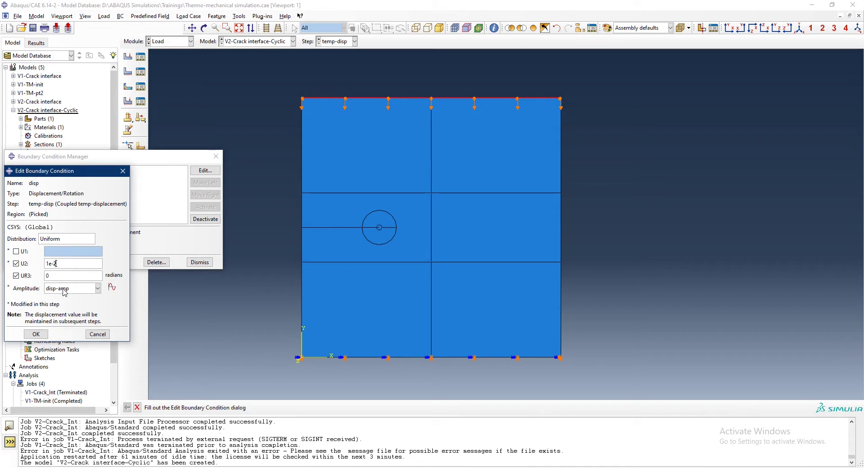
{"action": "left_click", "coordinate": [39, 334]}
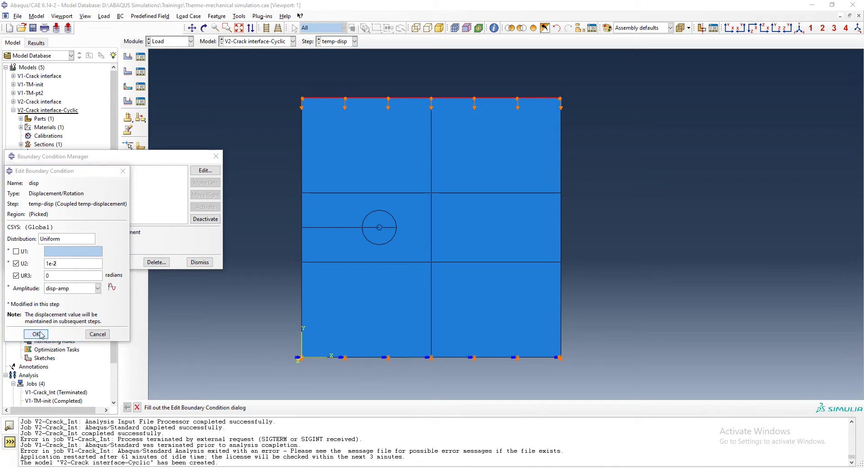
{"action": "left_click", "coordinate": [201, 261]}
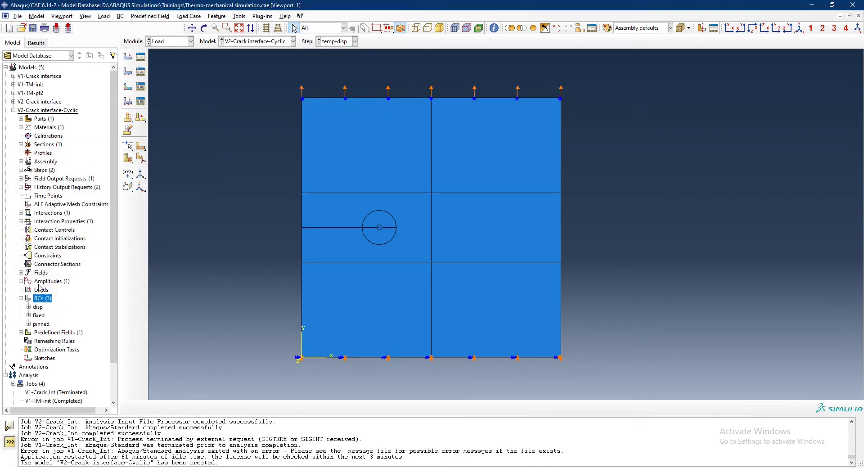
Edit the disp-amp amplitude and set the time of its second data point to 1
{"action": "left_click", "coordinate": [21, 281]}
{"action": "left_click", "coordinate": [44, 290]}
{"action": "right_click", "coordinate": [43, 291]}
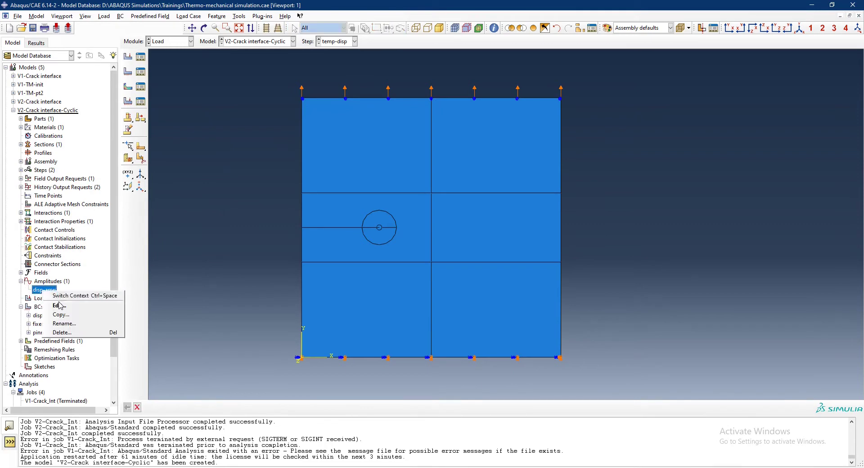
{"action": "left_click", "coordinate": [50, 304]}
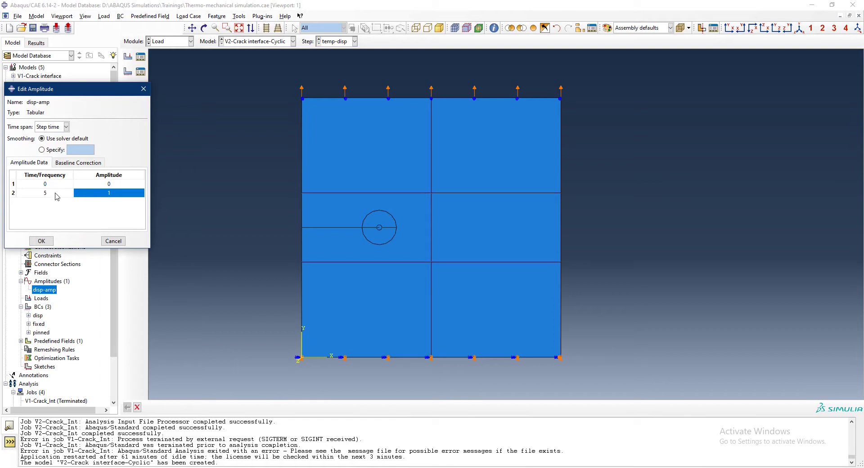
{"action": "left_click", "coordinate": [101, 185]}
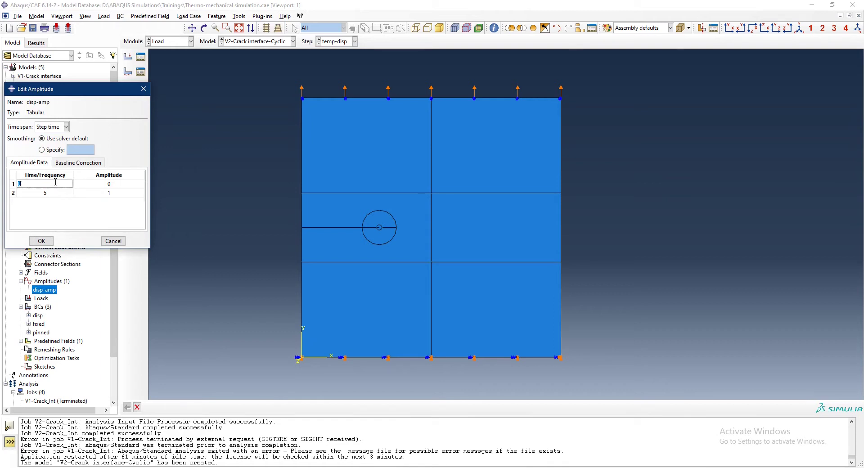
{"action": "left_click", "coordinate": [120, 185]}
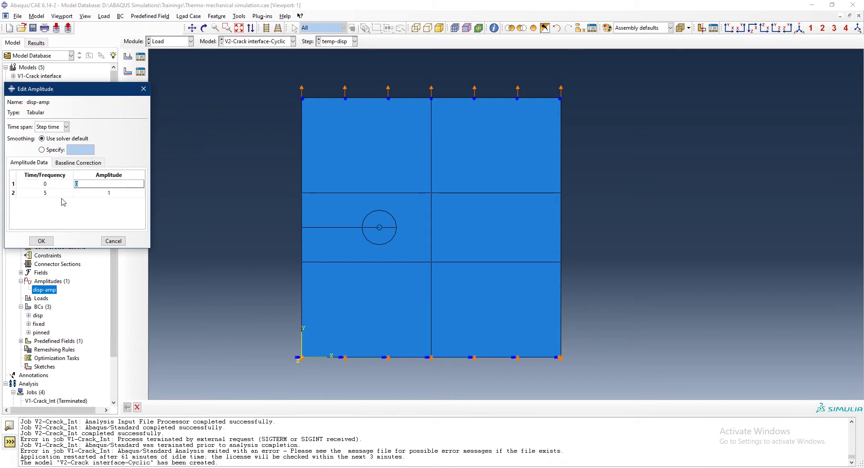
{"action": "key", "text": "Tab"}
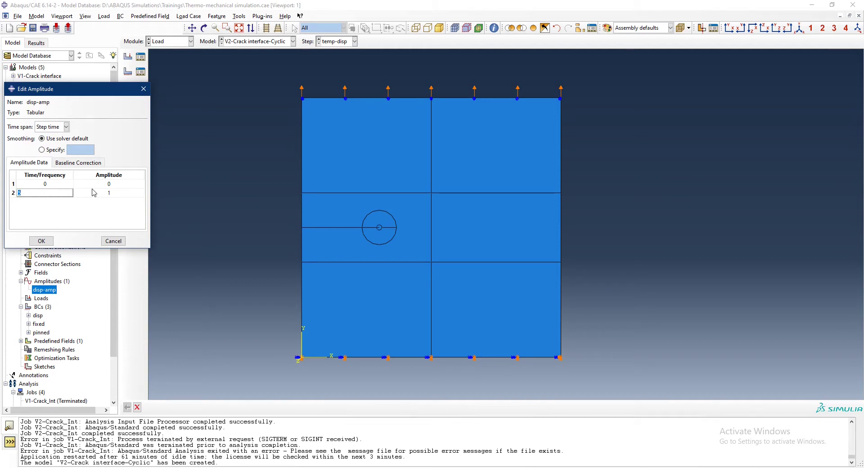
{"action": "type", "text": "0.001"}
{"action": "key", "text": "Tab"}
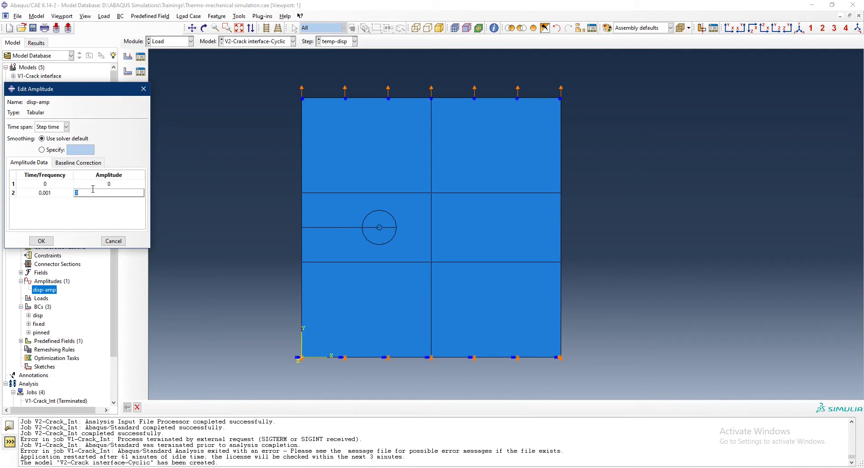
{"action": "key", "text": "shift+Tab"}
{"action": "type", "text": "1"}
{"action": "key", "text": "Tab"}
{"action": "key", "text": "Tab"}
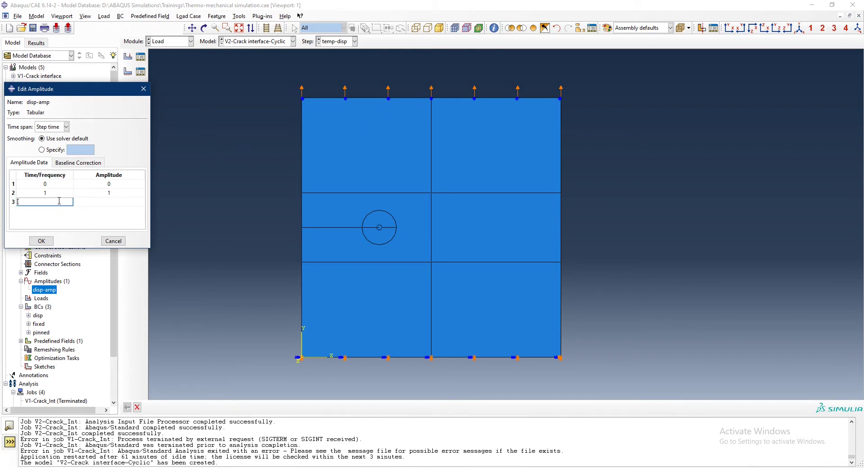
Add amplitude data points of -1 at time 2 and 1 at time 3
{"action": "type", "text": "2"}
{"action": "left_click", "coordinate": [99, 201]}
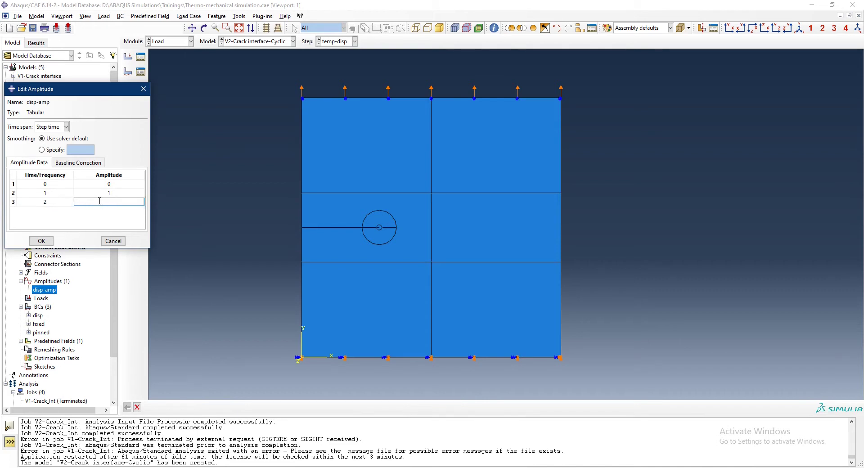
{"action": "type", "text": "-1"}
{"action": "key", "text": "Tab"}
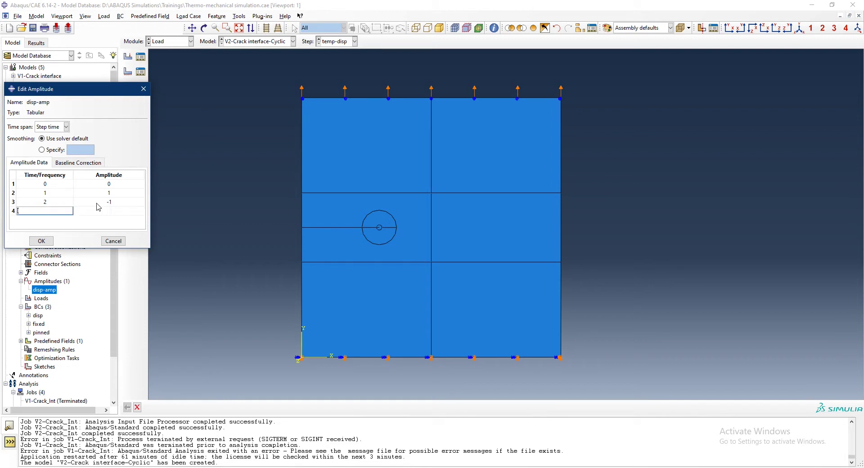
{"action": "type", "text": "3"}
{"action": "key", "text": "Tab"}
{"action": "type", "text": "1"}
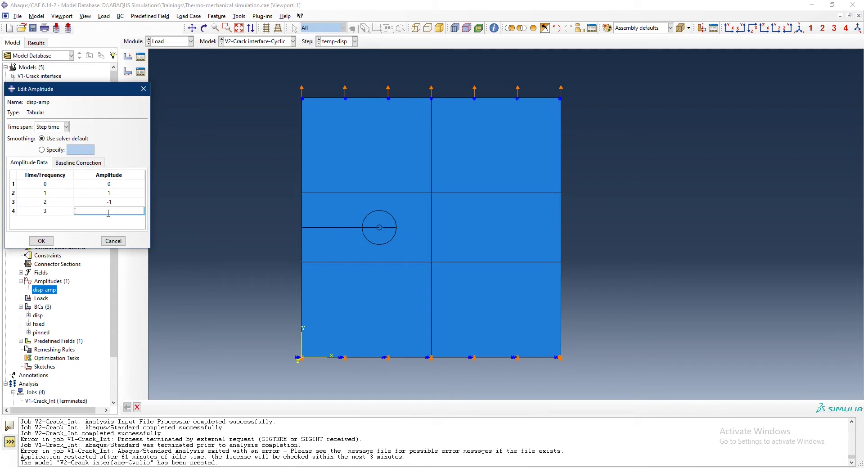
{"action": "key", "text": "Tab"}
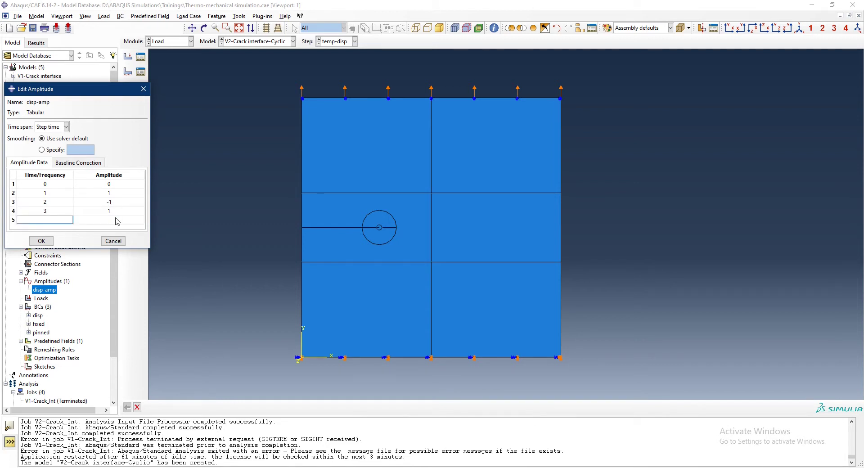
Add amplitude data points of -1 at time 4 and 0 at time 5, and accept the disp-amp amplitude
{"action": "type", "text": "4"}
{"action": "key", "text": "Tab"}
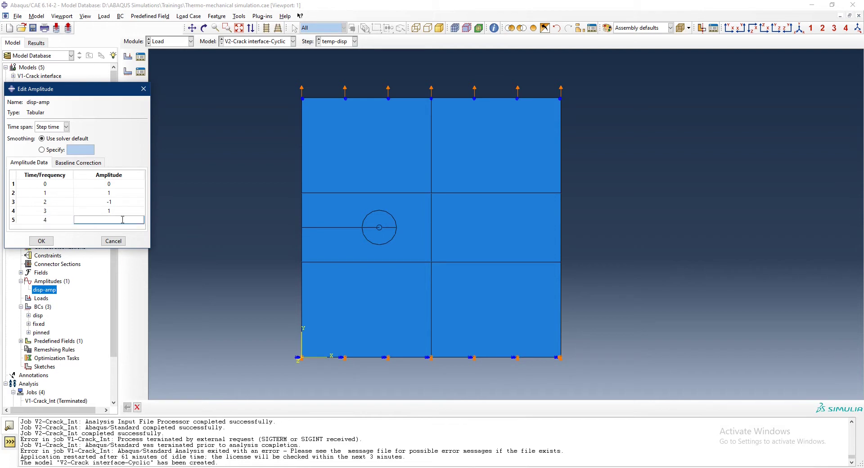
{"action": "type", "text": "-1"}
{"action": "key", "text": "Tab"}
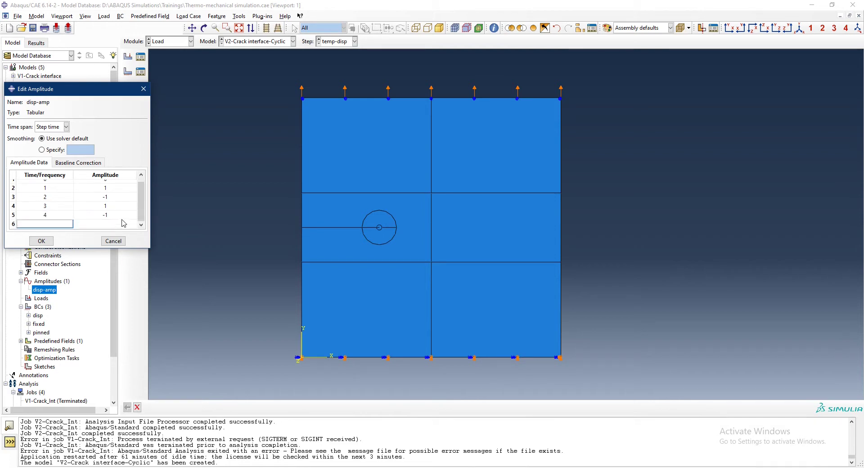
{"action": "type", "text": "5"}
{"action": "key", "text": "Tab"}
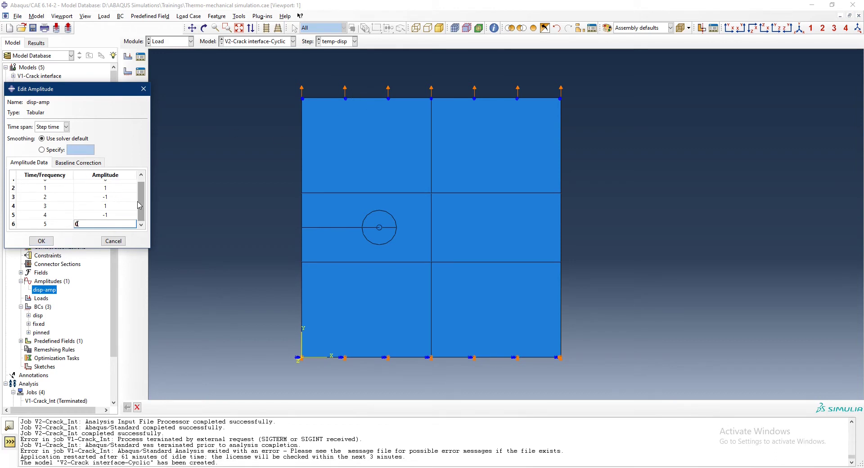
{"action": "scroll", "coordinate": [117, 193], "scroll_direction": "up", "scroll_amount": 1}
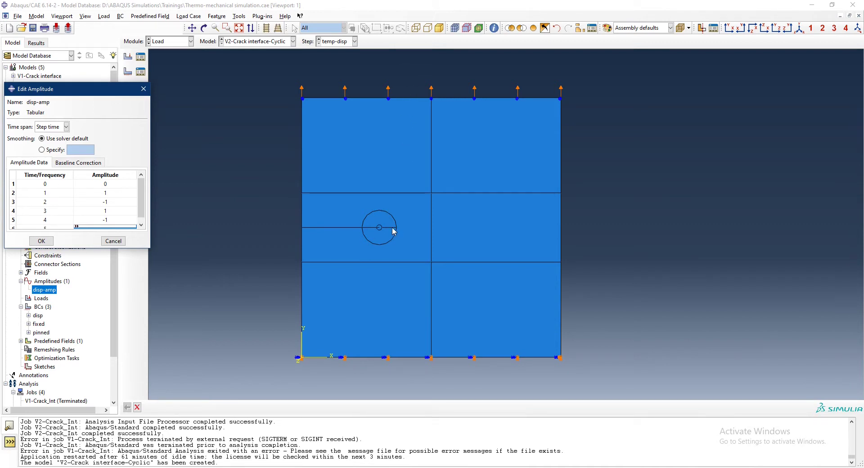
{"action": "left_click", "coordinate": [44, 241]}
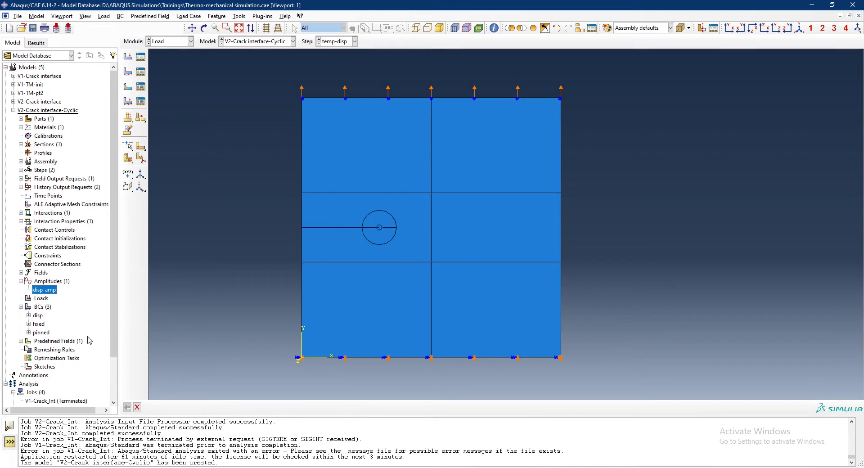
Create a full-analysis job named V2-Crack-Int-Cyclic for the V2-Crack interface-Cyclic model, using 2 processors
{"action": "scroll", "coordinate": [89, 338], "scroll_direction": "down", "scroll_amount": 2}
{"action": "double_click", "coordinate": [44, 345]}
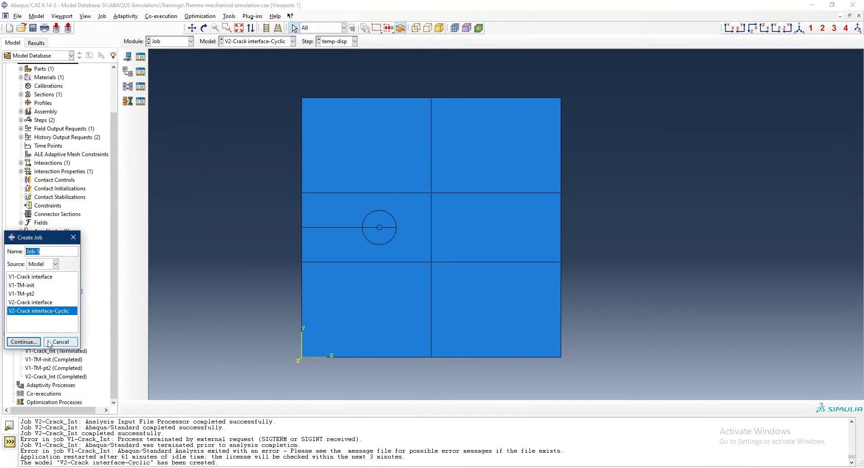
{"action": "type", "text": "V"}
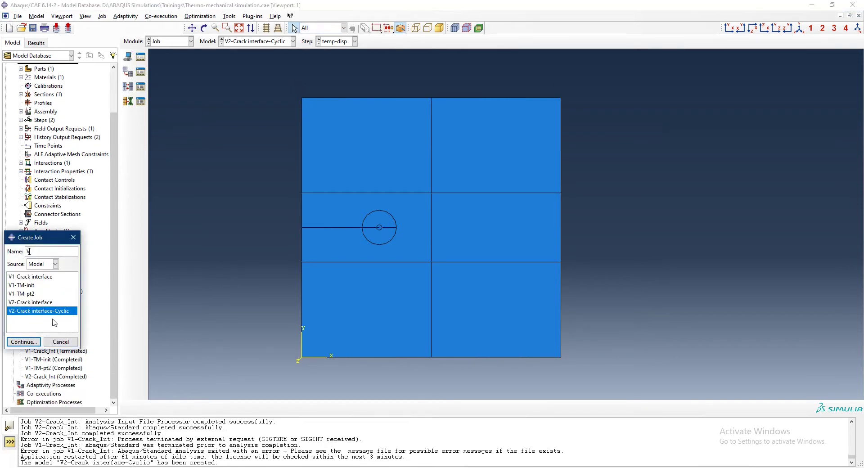
{"action": "type", "text": "2-Crack-Int-Cyclic"}
{"action": "key", "text": "Return"}
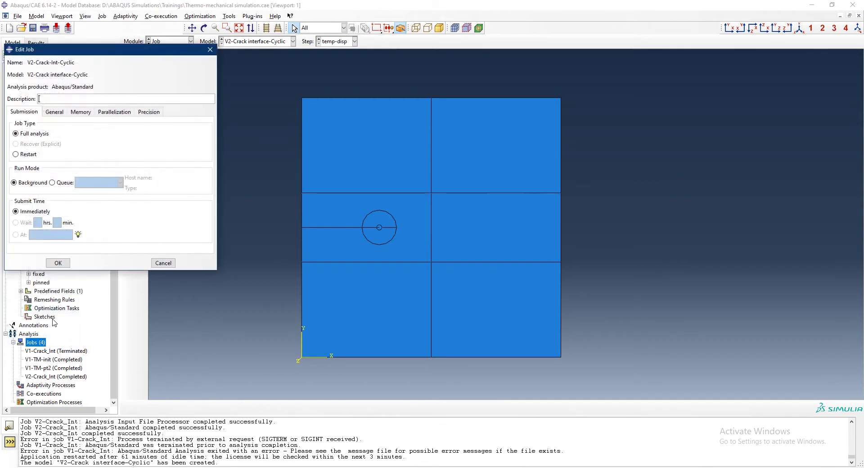
{"action": "left_click", "coordinate": [115, 112]}
{"action": "left_click", "coordinate": [51, 124]}
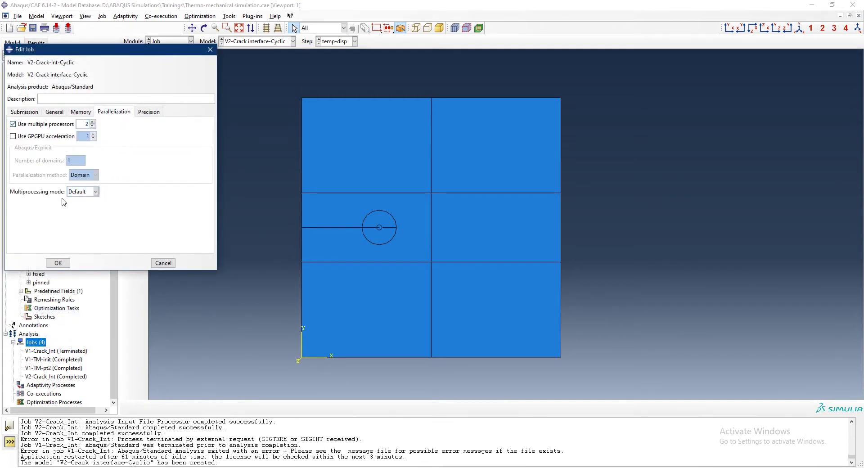
{"action": "left_click", "coordinate": [58, 263]}
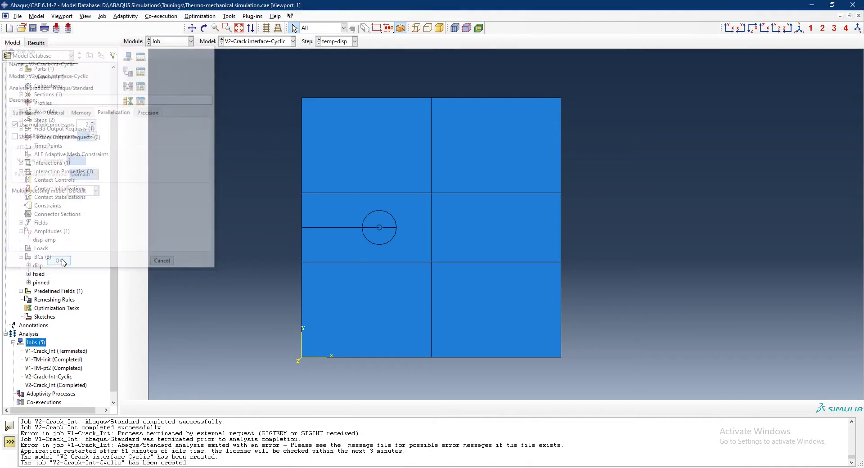
Submit the V2-Crack-Int-Cyclic job for analysis and monitor its increments while it runs
{"action": "right_click", "coordinate": [66, 377]}
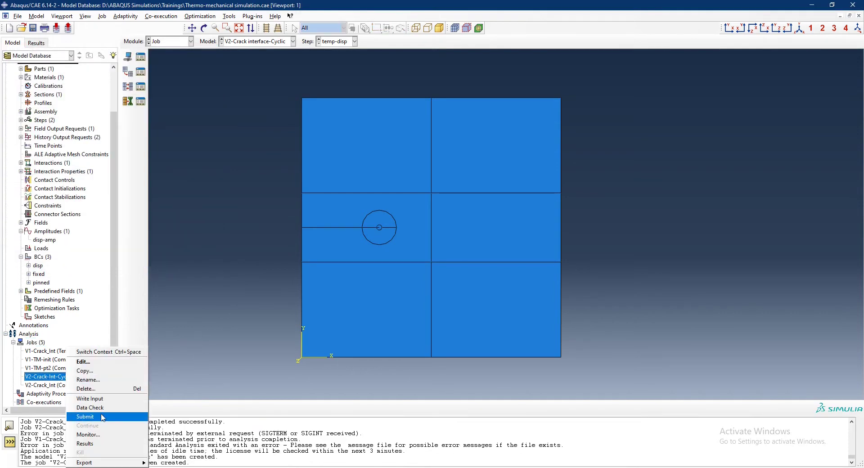
{"action": "left_click", "coordinate": [85, 416]}
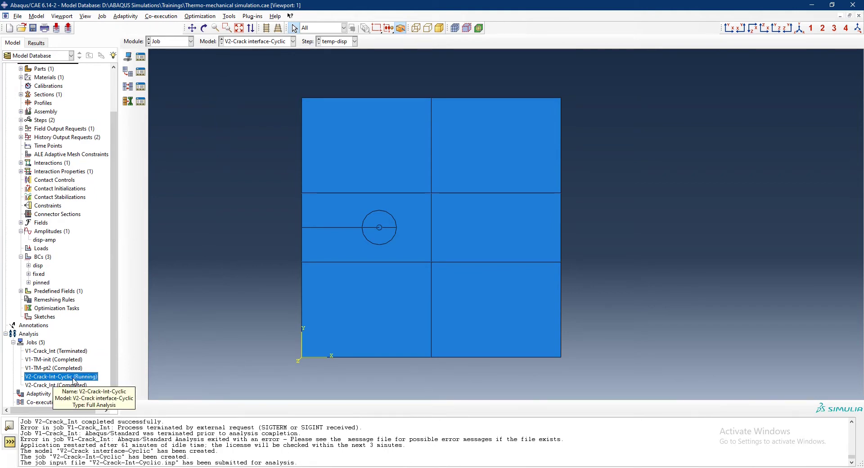
{"action": "right_click", "coordinate": [75, 381]}
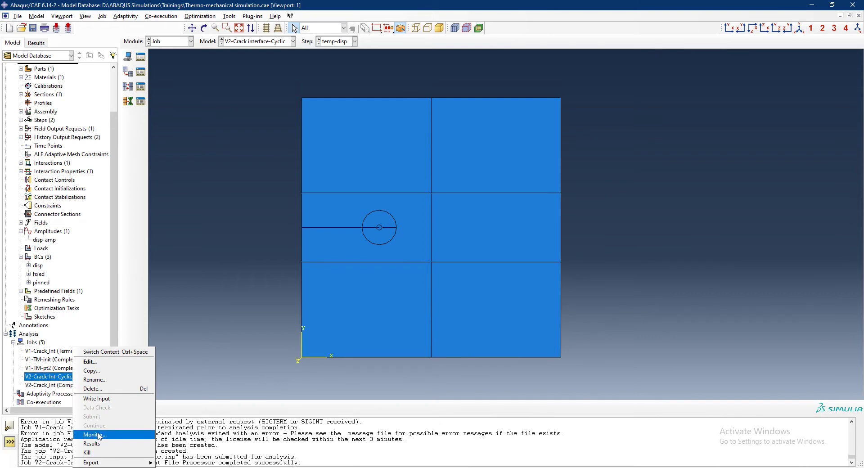
{"action": "left_click", "coordinate": [99, 435]}
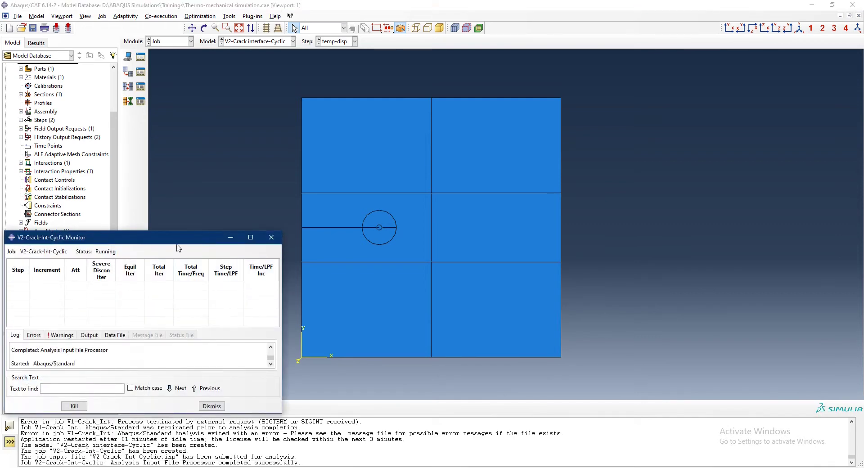
{"action": "left_click_drag", "start_coordinate": [179, 242], "coordinate": [208, 117]}
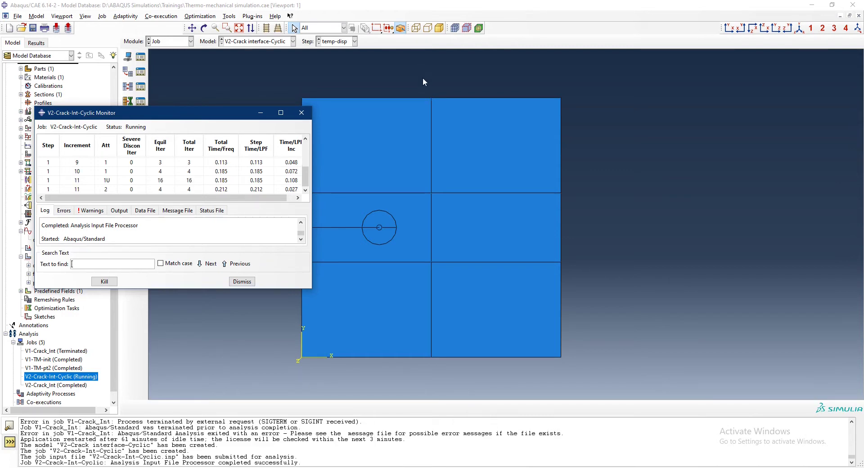
{"action": "left_click", "coordinate": [245, 281]}
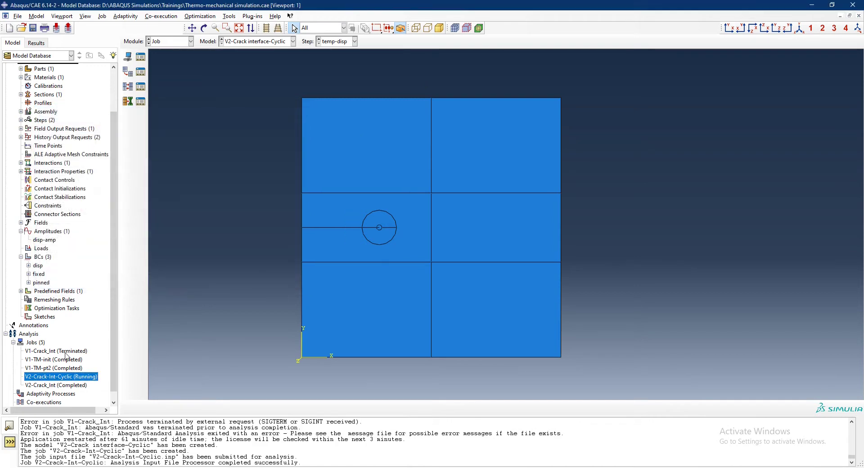
Load the results of the V2-Crack-Int-Cyclic job and plot the Mises stress contours on the deformed shape
{"action": "right_click", "coordinate": [75, 377]}
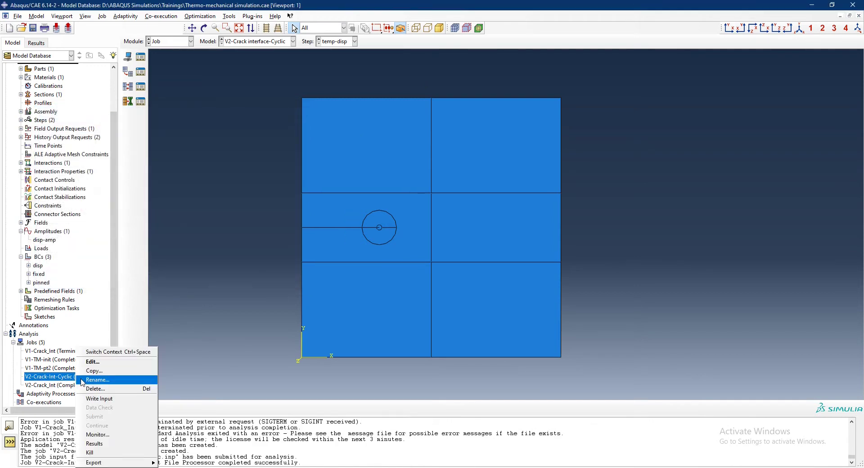
{"action": "left_click", "coordinate": [94, 443]}
{"action": "left_click", "coordinate": [129, 100]}
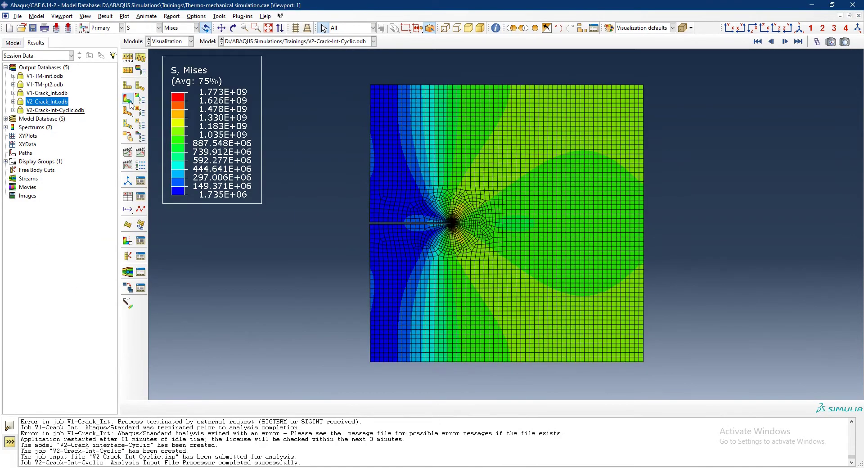
Examine the Mises stress contours and the crack opening around the crack tip and across the whole plate
{"action": "scroll", "coordinate": [409, 203], "scroll_direction": "up", "scroll_amount": 10}
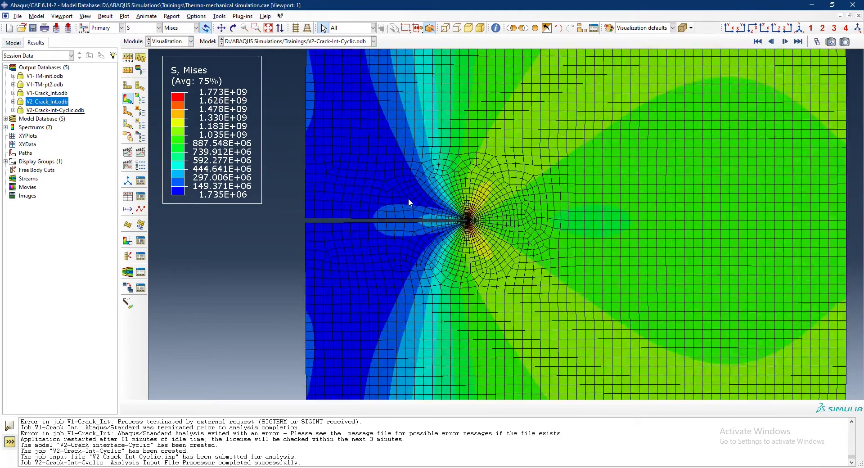
{"action": "scroll", "coordinate": [411, 207], "scroll_direction": "down", "scroll_amount": 10}
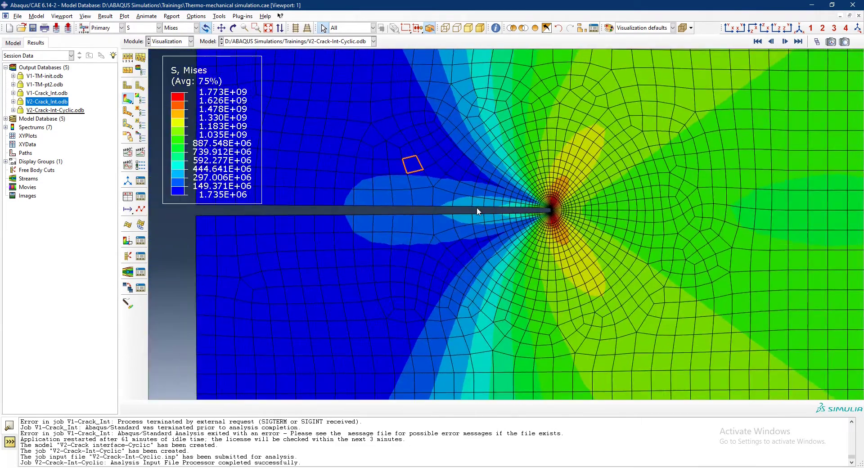
{"action": "scroll", "coordinate": [392, 268], "scroll_direction": "up", "scroll_amount": 1}
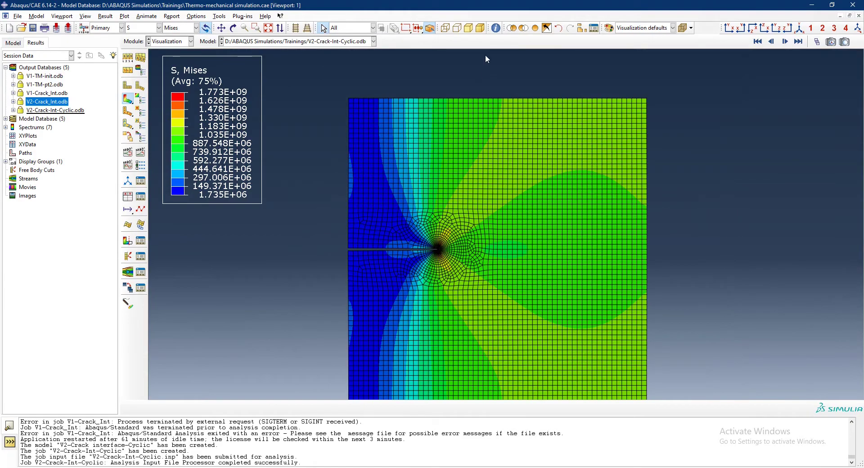
{"action": "scroll", "coordinate": [415, 252], "scroll_direction": "up", "scroll_amount": 5}
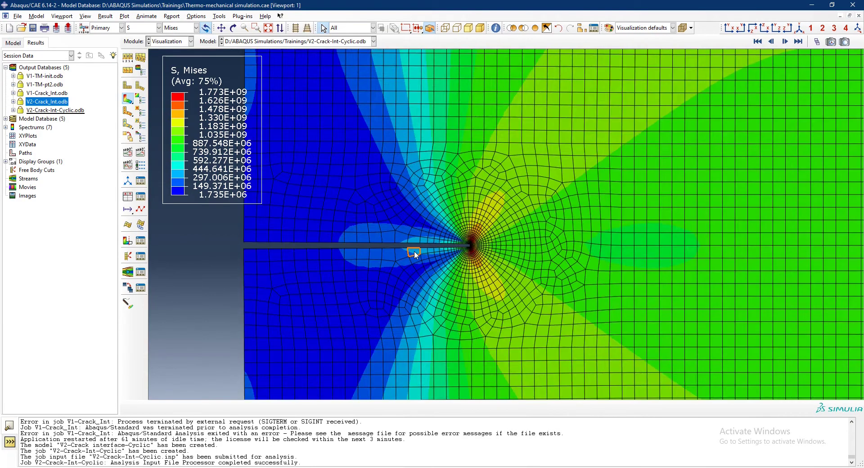
{"action": "scroll", "coordinate": [585, 252], "scroll_direction": "down", "scroll_amount": 3}
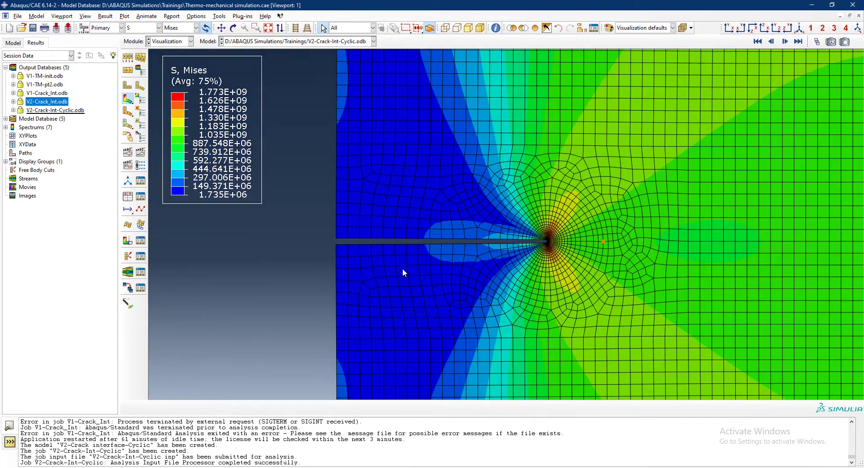
{"action": "scroll", "coordinate": [402, 268], "scroll_direction": "up", "scroll_amount": 3}
{"action": "scroll", "coordinate": [405, 239], "scroll_direction": "up", "scroll_amount": 2}
{"action": "scroll", "coordinate": [277, 260], "scroll_direction": "down", "scroll_amount": 4}
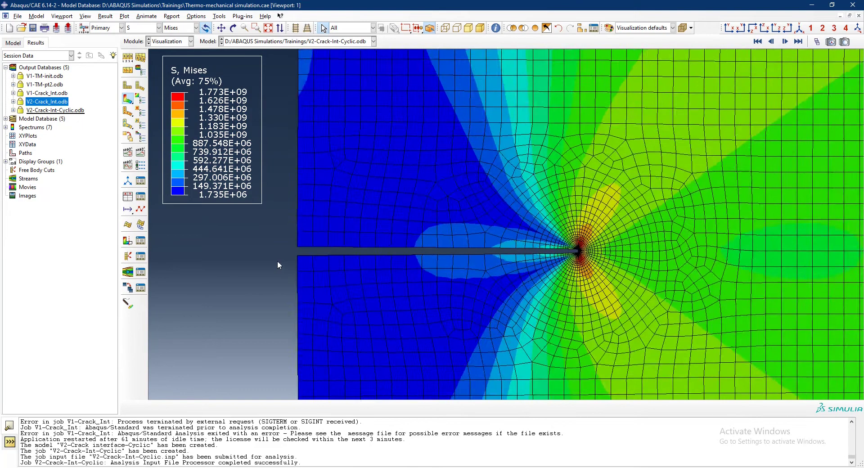
{"action": "scroll", "coordinate": [474, 287], "scroll_direction": "up", "scroll_amount": 4}
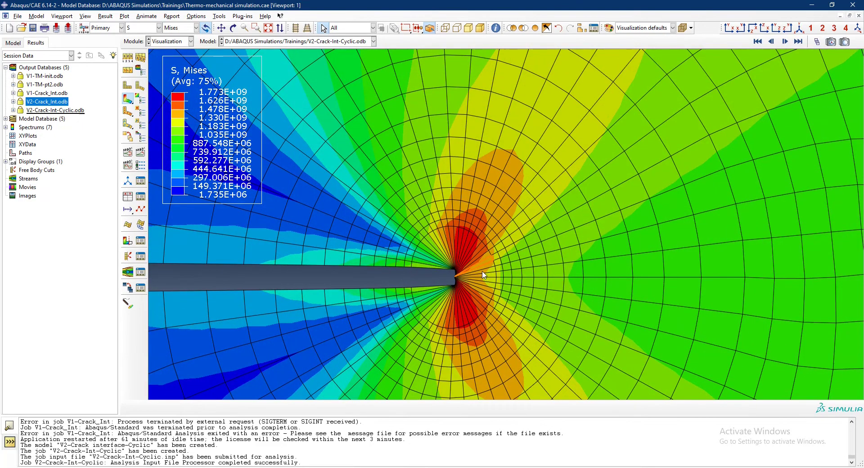
{"action": "scroll", "coordinate": [485, 269], "scroll_direction": "down", "scroll_amount": 1}
{"action": "scroll", "coordinate": [485, 269], "scroll_direction": "down", "scroll_amount": 5}
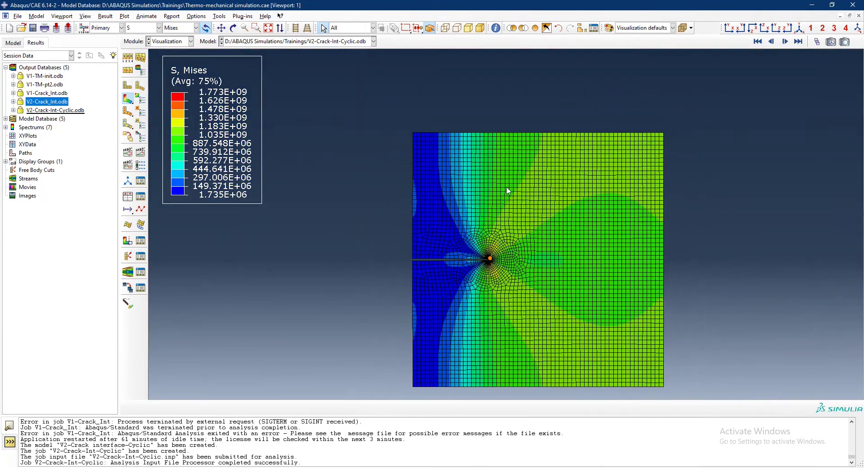
{"action": "scroll", "coordinate": [508, 248], "scroll_direction": "up", "scroll_amount": 3}
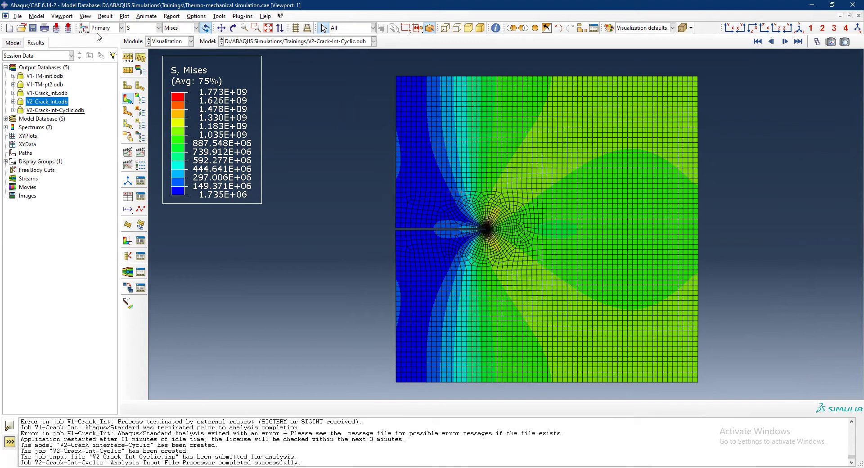
Display the Mises stress contours at increments 16, 19, 20 and 21 of the temp-disp step in turn
{"action": "left_click", "coordinate": [97, 17]}
{"action": "left_click", "coordinate": [113, 27]}
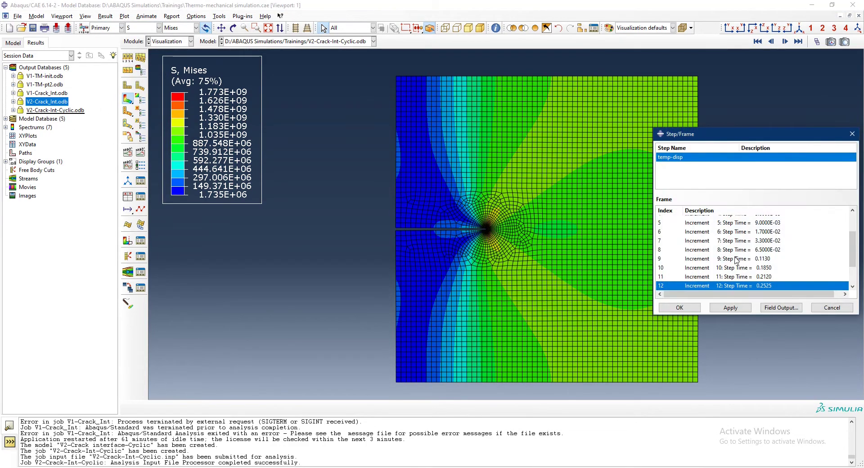
{"action": "scroll", "coordinate": [738, 260], "scroll_direction": "down", "scroll_amount": 3}
{"action": "left_click", "coordinate": [750, 286]}
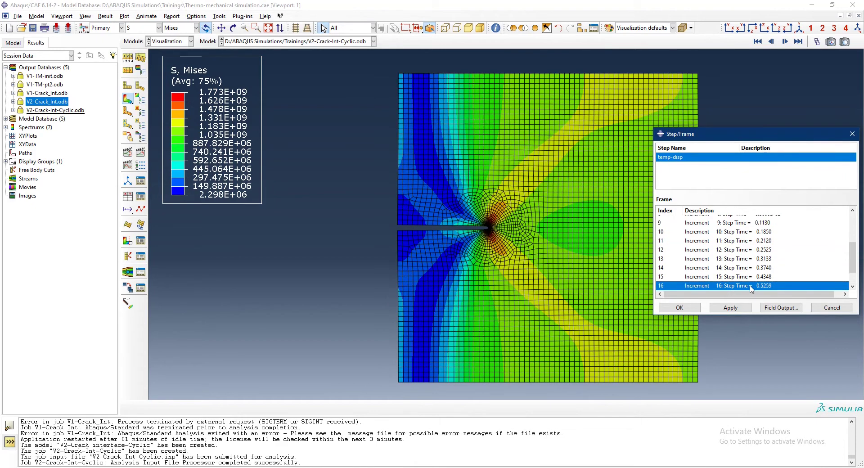
{"action": "scroll", "coordinate": [740, 276], "scroll_direction": "down", "scroll_amount": 1}
{"action": "left_click", "coordinate": [740, 288]}
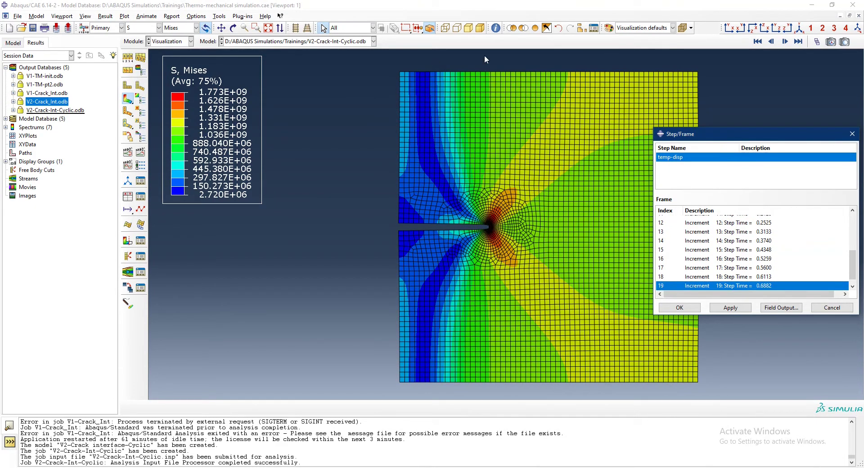
{"action": "scroll", "coordinate": [729, 270], "scroll_direction": "down", "scroll_amount": 1}
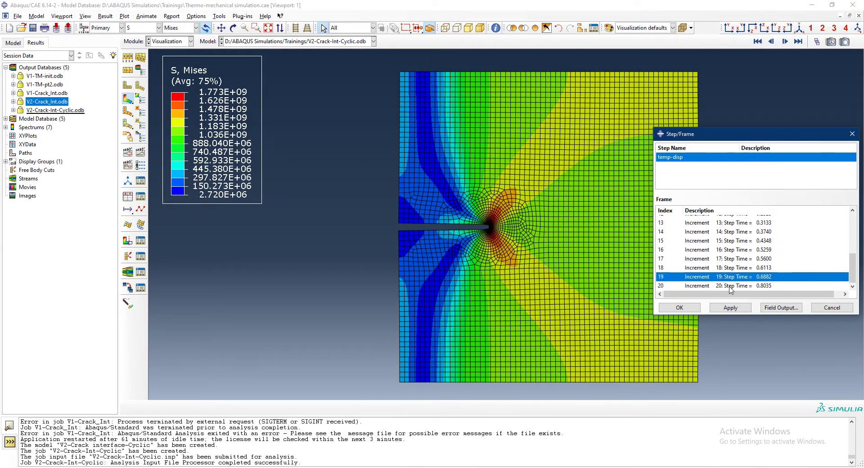
{"action": "left_click", "coordinate": [730, 286]}
{"action": "scroll", "coordinate": [731, 279], "scroll_direction": "down", "scroll_amount": 1}
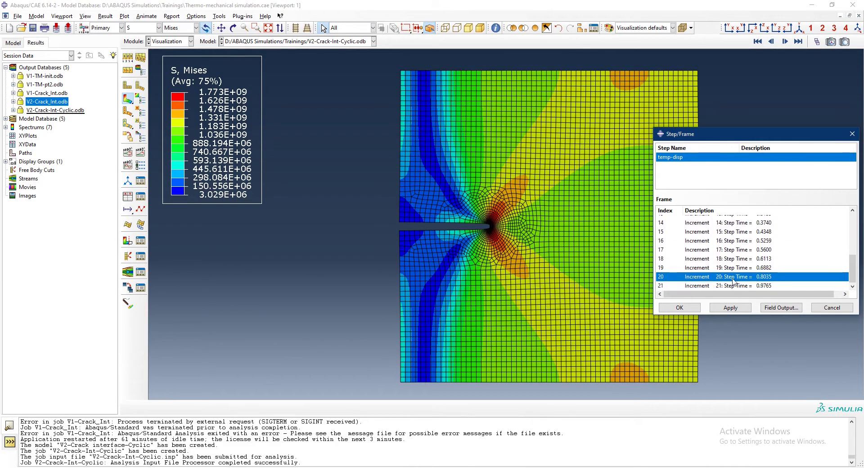
{"action": "left_click", "coordinate": [733, 287]}
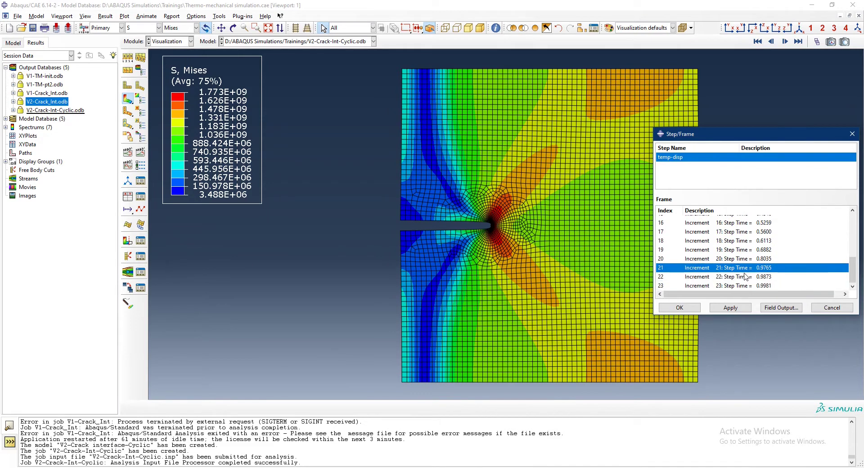
Display the stress contours at increments 22 through 26 in turn and accept increment 26 as the shown frame
{"action": "left_click", "coordinate": [750, 278]}
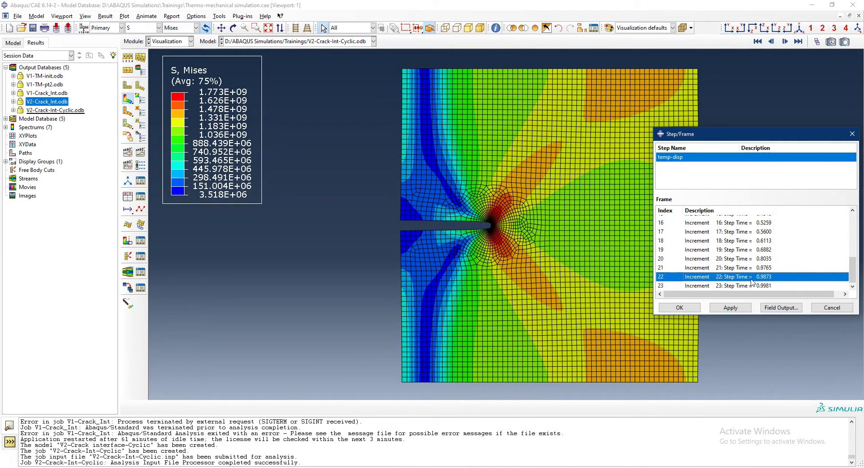
{"action": "left_click", "coordinate": [749, 286]}
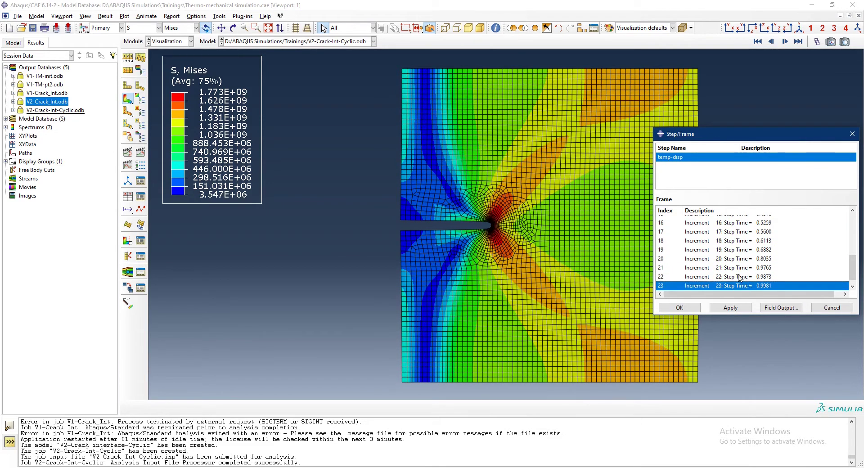
{"action": "left_click", "coordinate": [745, 287]}
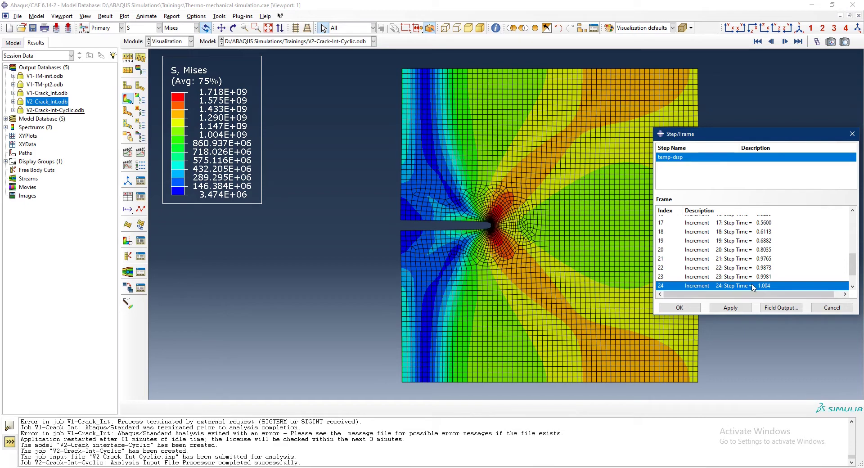
{"action": "scroll", "coordinate": [745, 279], "scroll_direction": "down", "scroll_amount": 3}
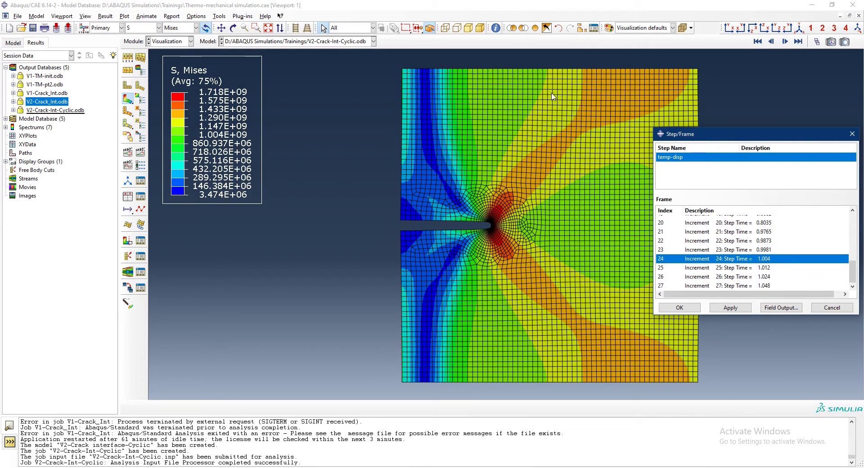
{"action": "left_click", "coordinate": [749, 268]}
{"action": "scroll", "coordinate": [747, 261], "scroll_direction": "down", "scroll_amount": 2}
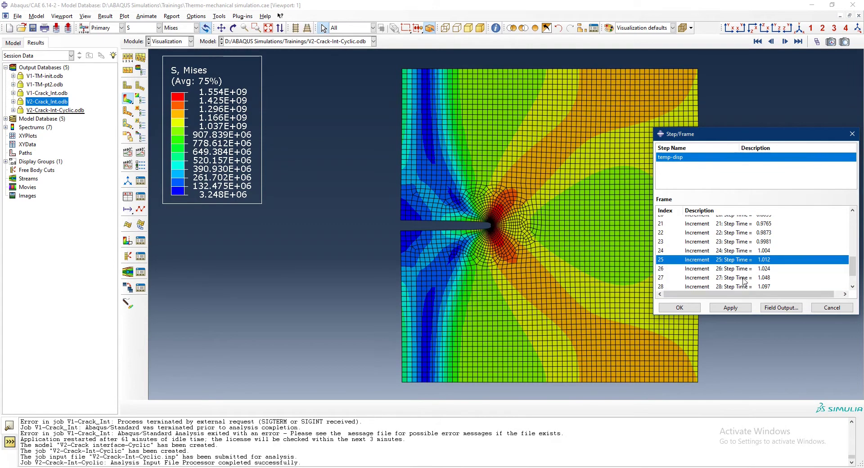
{"action": "left_click", "coordinate": [745, 241]}
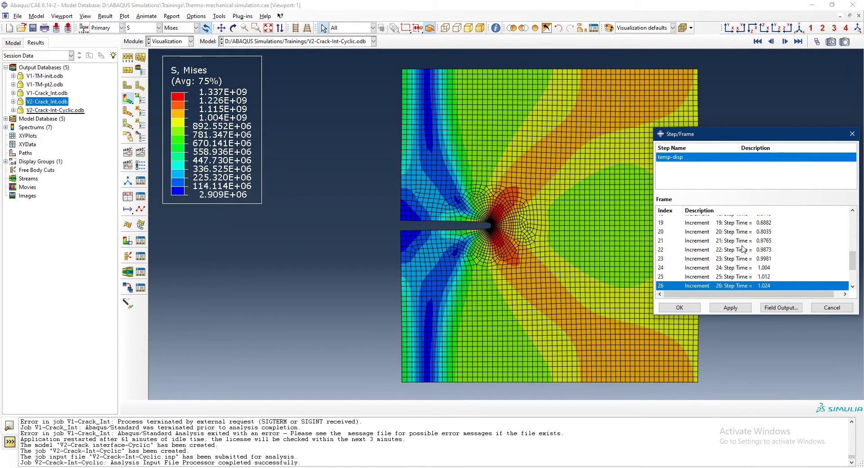
{"action": "left_click", "coordinate": [679, 307]}
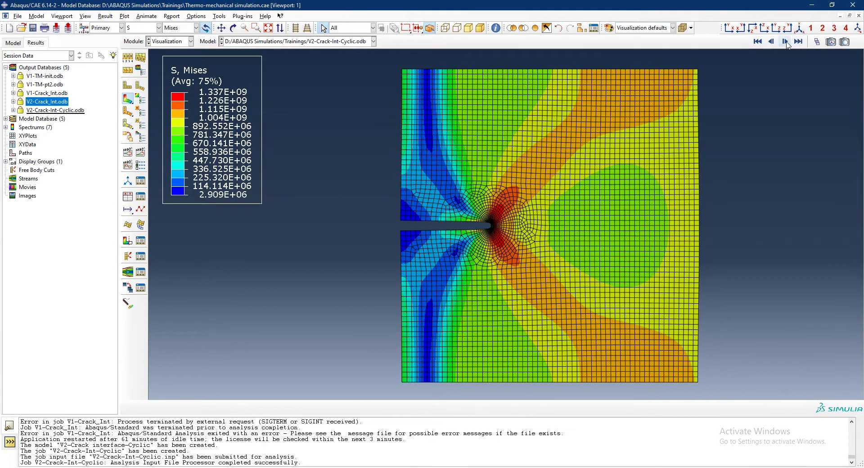
Advance the results frame by frame past increment 26 and examine the crack opening in a close-up of the tip
{"action": "left_click", "coordinate": [785, 42]}
{"action": "left_click", "coordinate": [785, 42]}
{"action": "left_click", "coordinate": [785, 42]}
{"action": "left_click", "coordinate": [786, 42]}
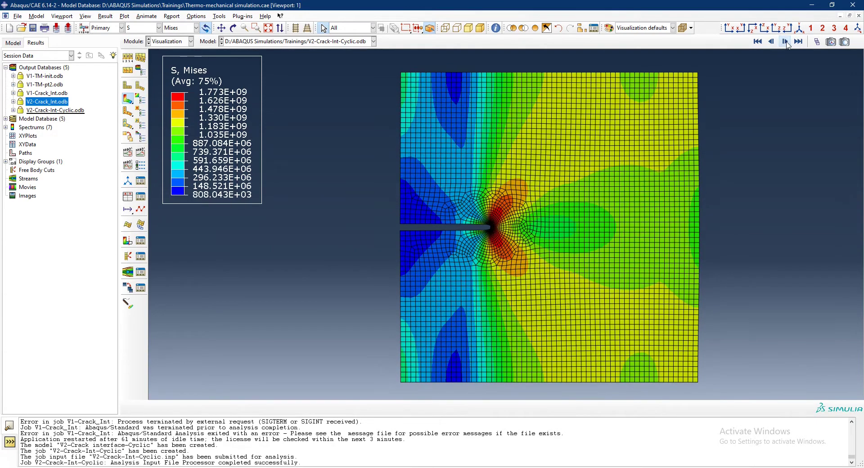
{"action": "left_click", "coordinate": [785, 41]}
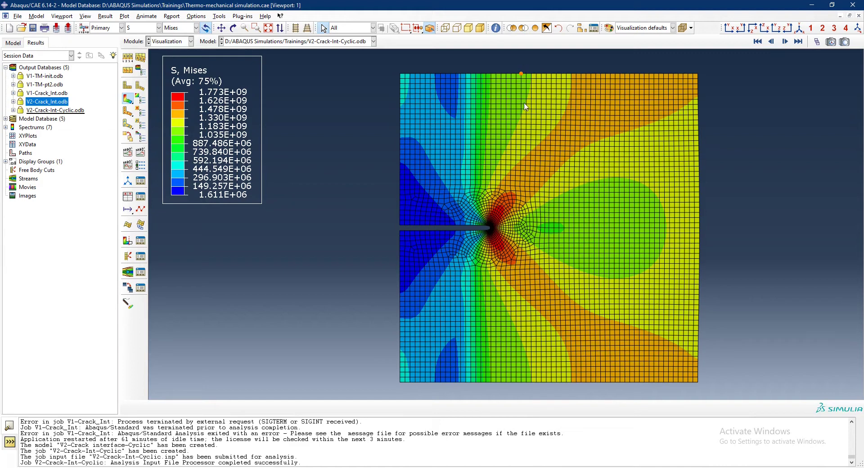
{"action": "left_click", "coordinate": [785, 42]}
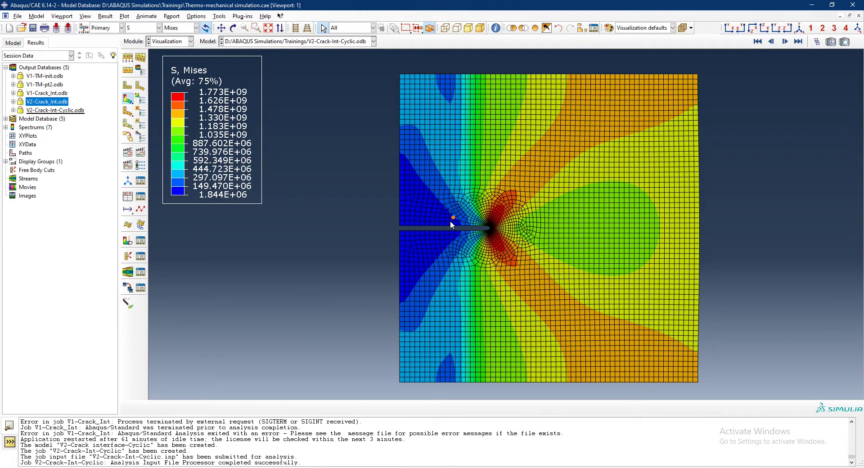
{"action": "scroll", "coordinate": [443, 227], "scroll_direction": "up", "scroll_amount": 5}
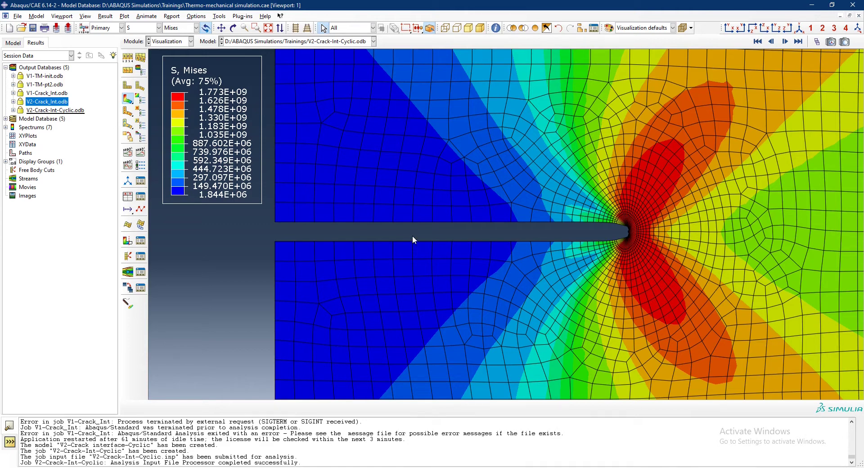
Display the PEEQ equivalent plastic strain contours and examine them at the crack tip and across the whole plate
{"action": "left_click", "coordinate": [158, 28]}
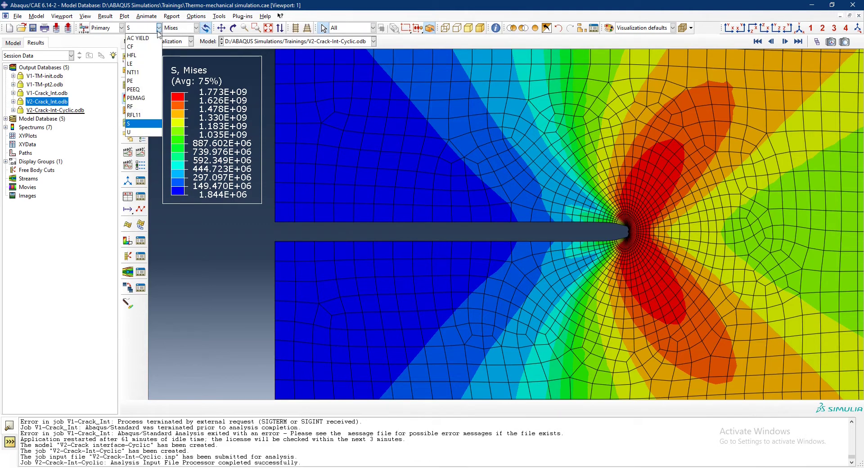
{"action": "left_click", "coordinate": [141, 90]}
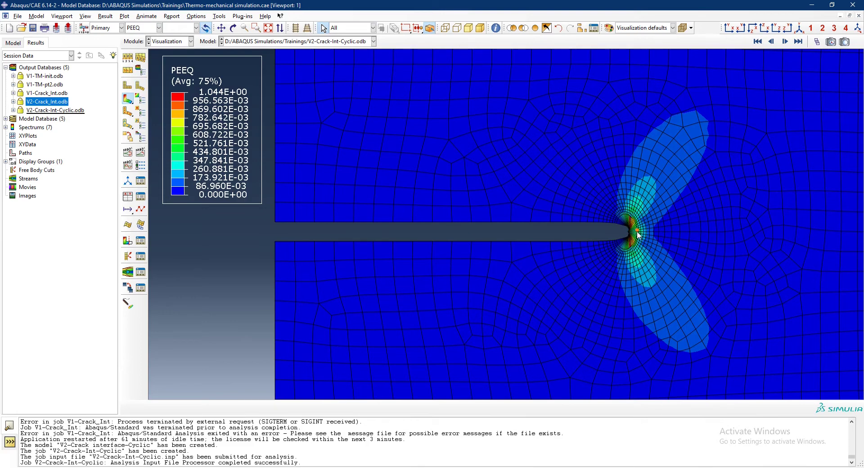
{"action": "scroll", "coordinate": [297, 231], "scroll_direction": "down", "scroll_amount": 5}
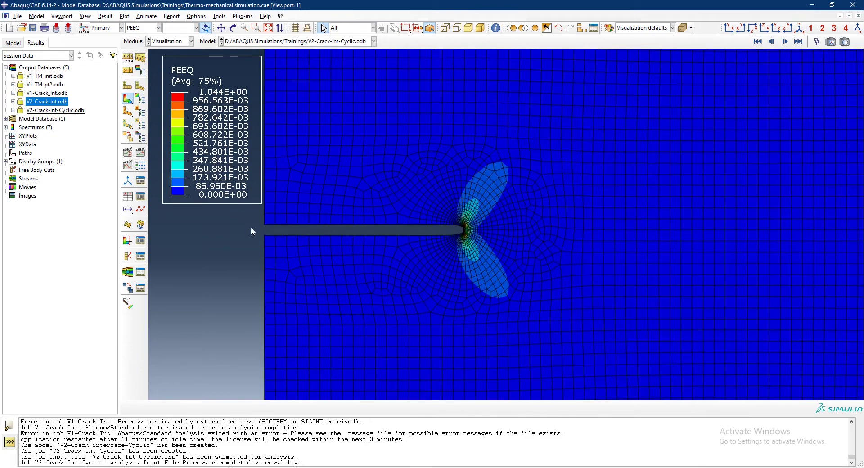
{"action": "scroll", "coordinate": [380, 198], "scroll_direction": "up", "scroll_amount": 2}
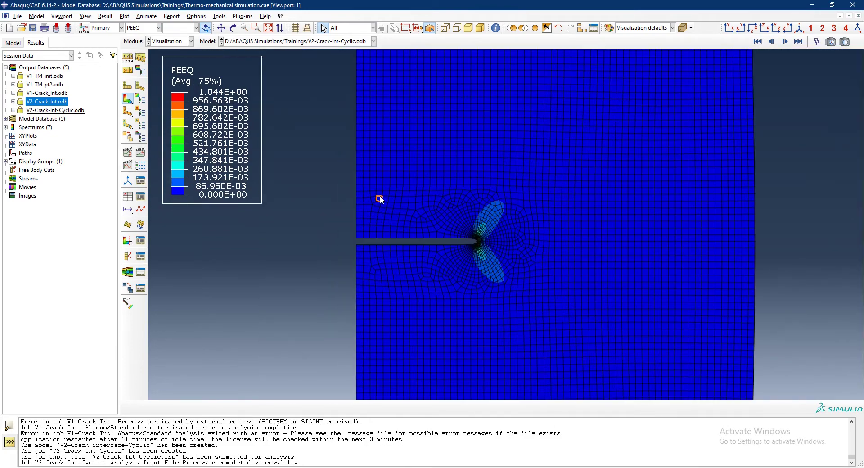
{"action": "scroll", "coordinate": [385, 196], "scroll_direction": "down", "scroll_amount": 2}
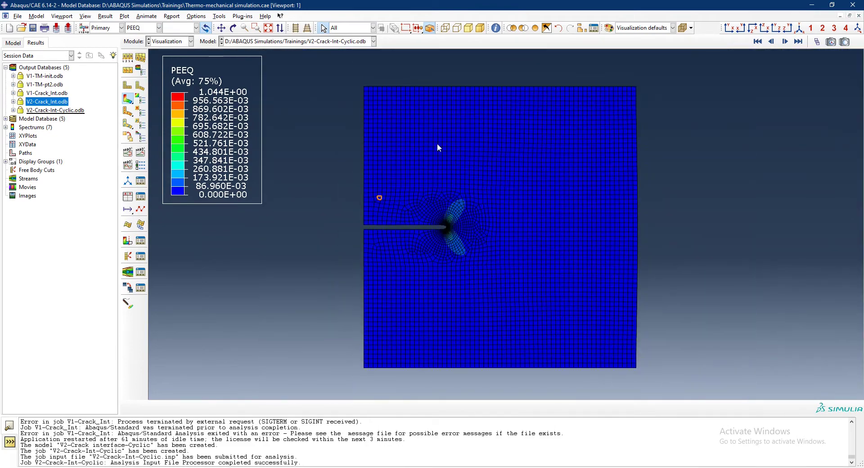
Advance the PEEQ results six frames and examine the plastic zone close up around the crack tip
{"action": "left_click", "coordinate": [785, 41]}
{"action": "left_click", "coordinate": [785, 41]}
{"action": "left_click", "coordinate": [785, 42]}
{"action": "left_click", "coordinate": [786, 42]}
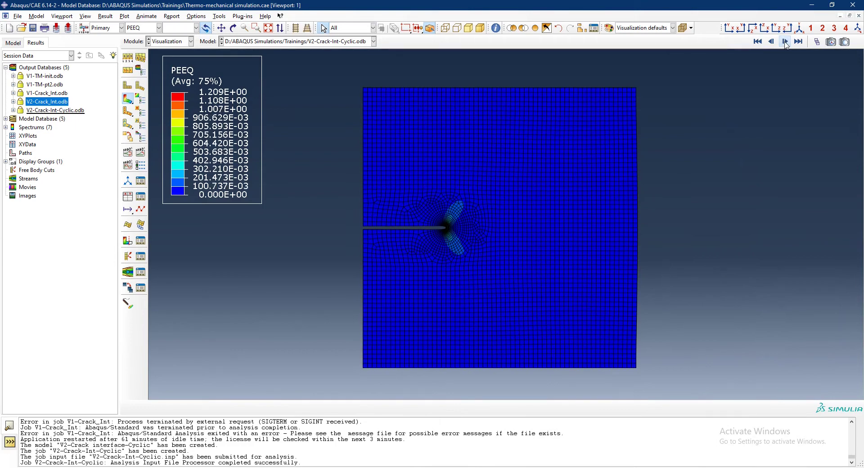
{"action": "left_click", "coordinate": [785, 42]}
{"action": "left_click", "coordinate": [786, 42]}
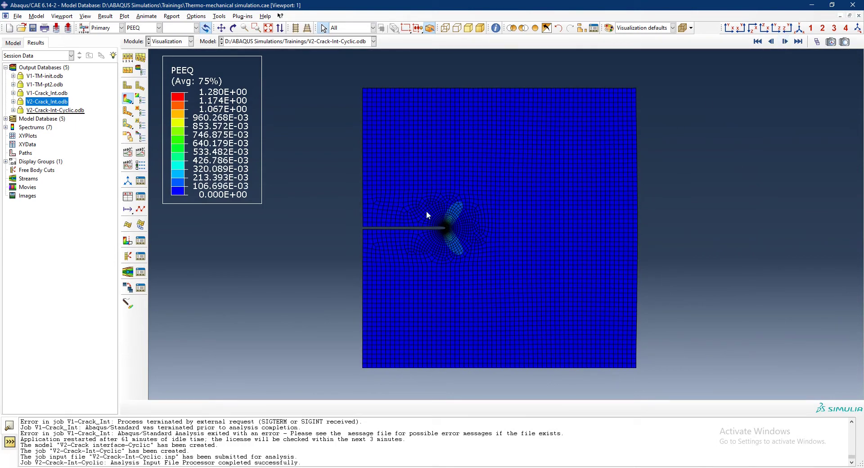
{"action": "scroll", "coordinate": [426, 210], "scroll_direction": "up", "scroll_amount": 5}
{"action": "scroll", "coordinate": [432, 225], "scroll_direction": "up", "scroll_amount": 1}
{"action": "scroll", "coordinate": [513, 241], "scroll_direction": "down", "scroll_amount": 2}
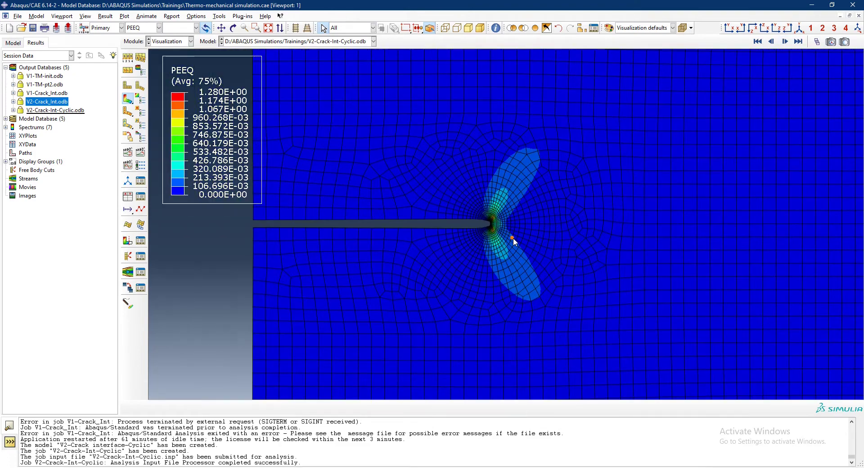
Switch the contour plot back to stress S with the Mises invariant and view the whole plate
{"action": "left_click", "coordinate": [129, 28]}
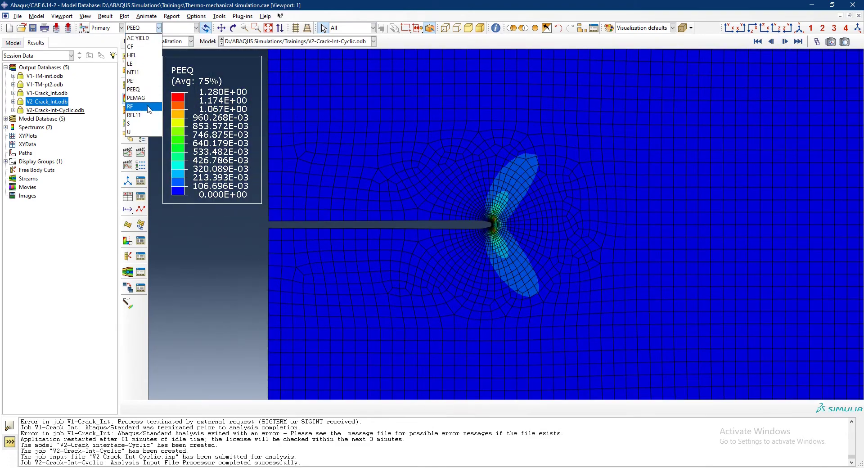
{"action": "left_click", "coordinate": [141, 129]}
{"action": "left_click", "coordinate": [197, 28]}
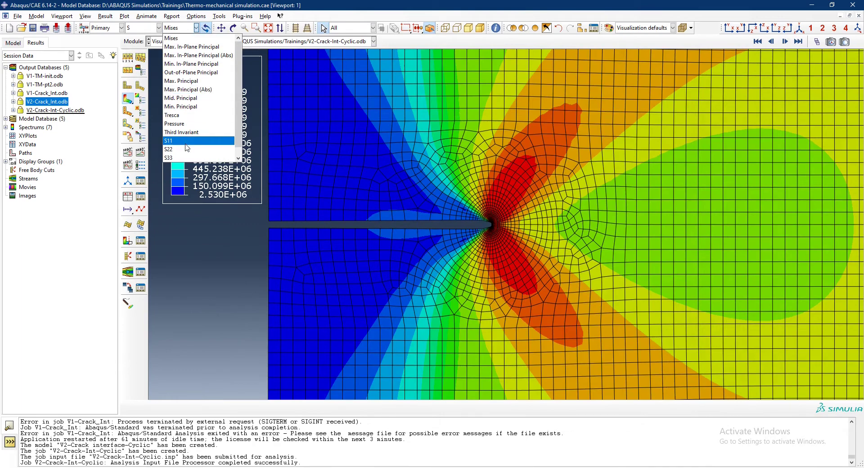
{"action": "left_click", "coordinate": [196, 240]}
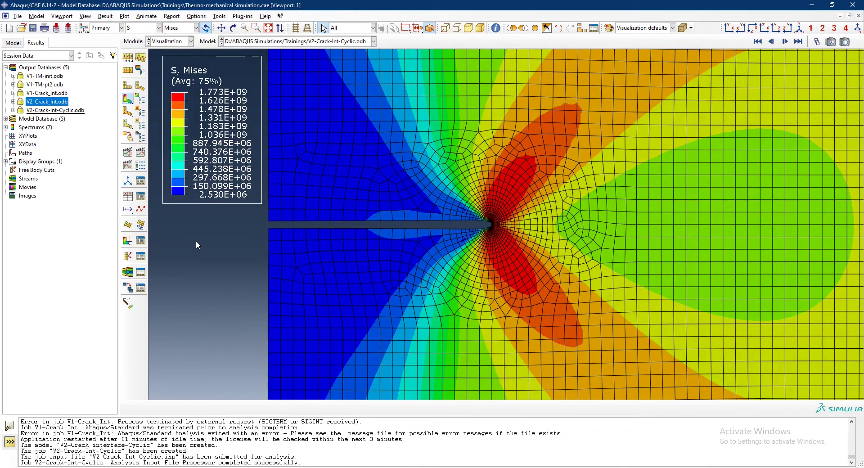
{"action": "scroll", "coordinate": [293, 230], "scroll_direction": "down", "scroll_amount": 3}
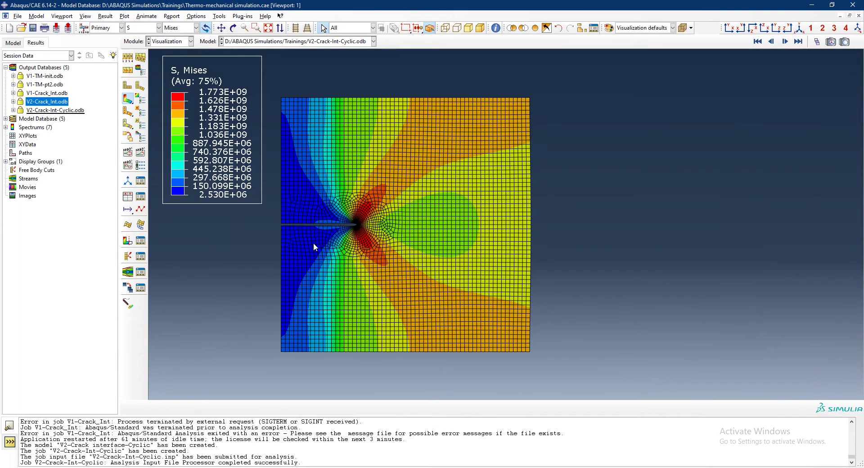
{"action": "scroll", "coordinate": [622, 282], "scroll_direction": "down", "scroll_amount": 1}
{"action": "scroll", "coordinate": [392, 237], "scroll_direction": "up", "scroll_amount": 2}
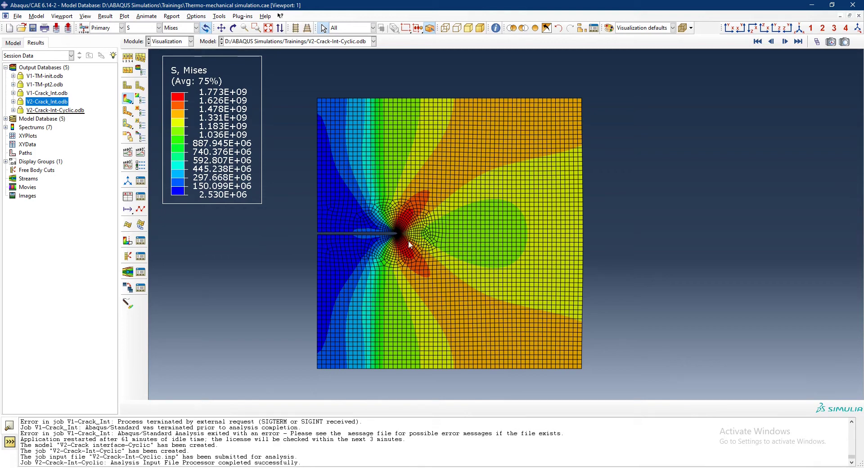
Advance the Mises stress results three more frames and examine the crack faces and tip close up
{"action": "left_click", "coordinate": [785, 42]}
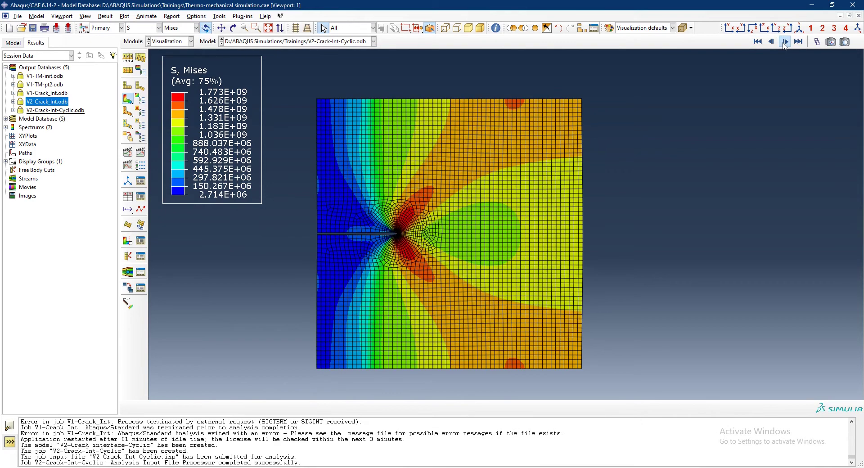
{"action": "left_click", "coordinate": [785, 42]}
{"action": "left_click", "coordinate": [785, 41]}
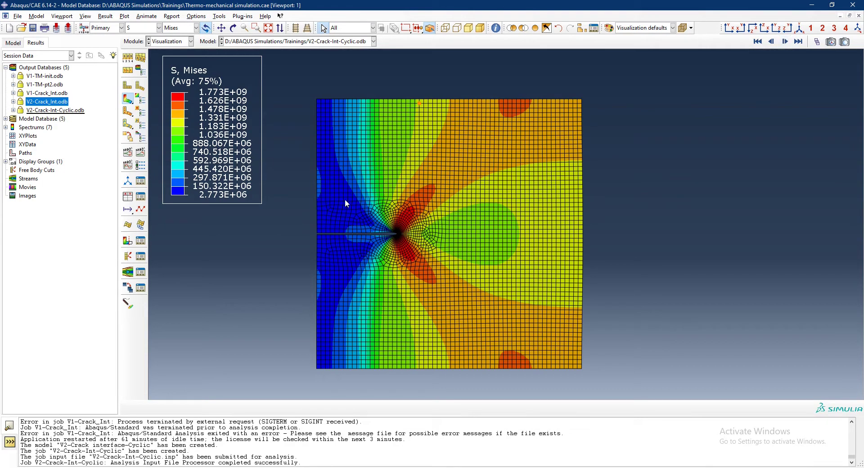
{"action": "scroll", "coordinate": [346, 203], "scroll_direction": "up", "scroll_amount": 3}
{"action": "scroll", "coordinate": [349, 225], "scroll_direction": "up", "scroll_amount": 3}
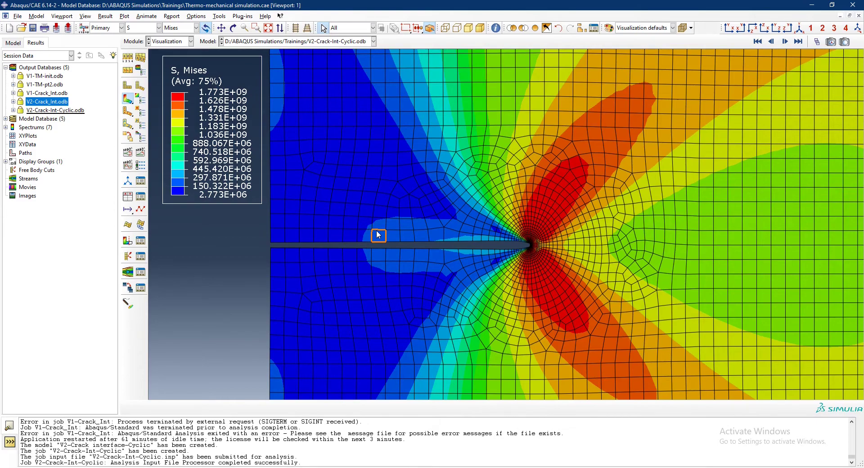
{"action": "scroll", "coordinate": [378, 235], "scroll_direction": "down", "scroll_amount": 4}
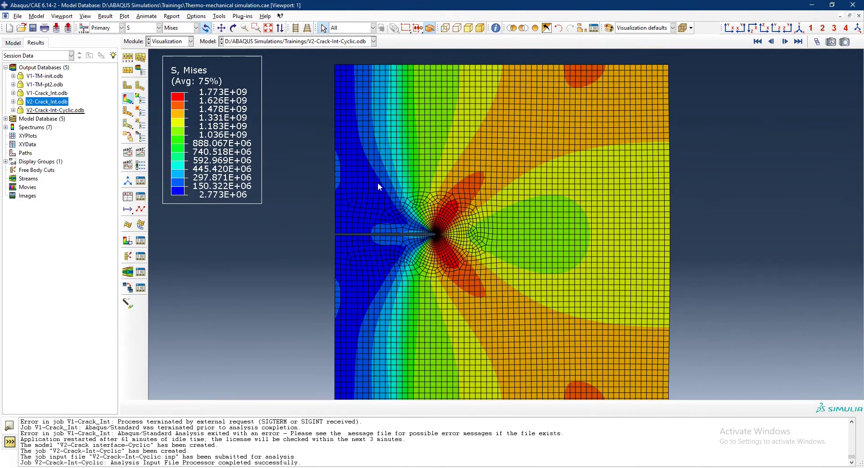
Open the monitor for the V2-Crack-Int-Cyclic job and bring up Task Manager's memory performance view beside it
{"action": "left_click", "coordinate": [12, 42]}
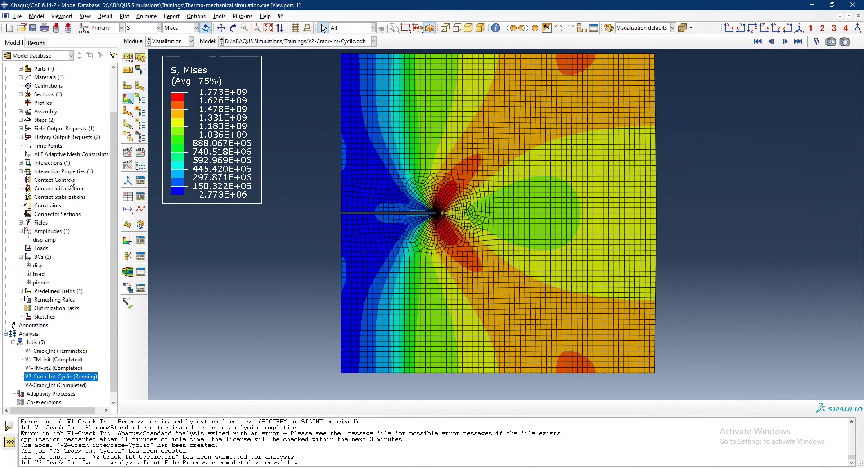
{"action": "right_click", "coordinate": [77, 378]}
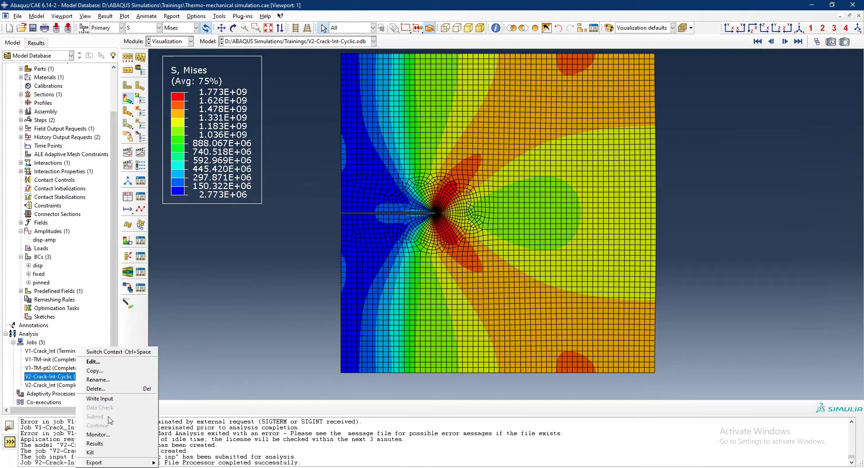
{"action": "left_click", "coordinate": [107, 434]}
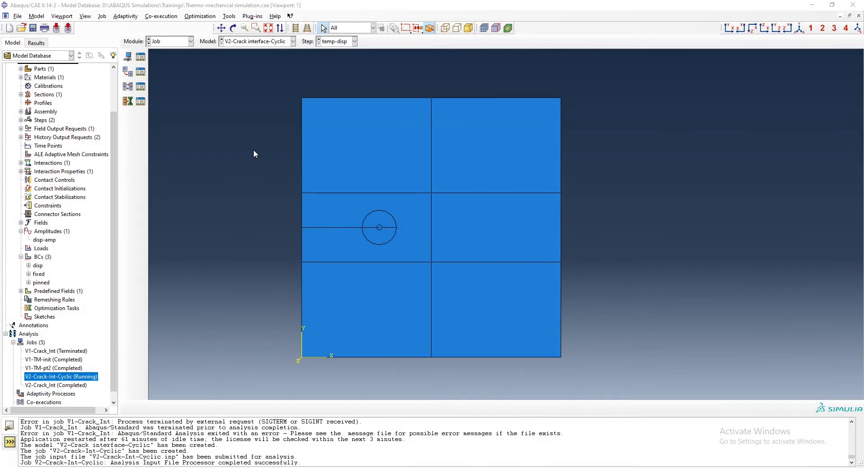
{"action": "key", "text": "alt+Tab"}
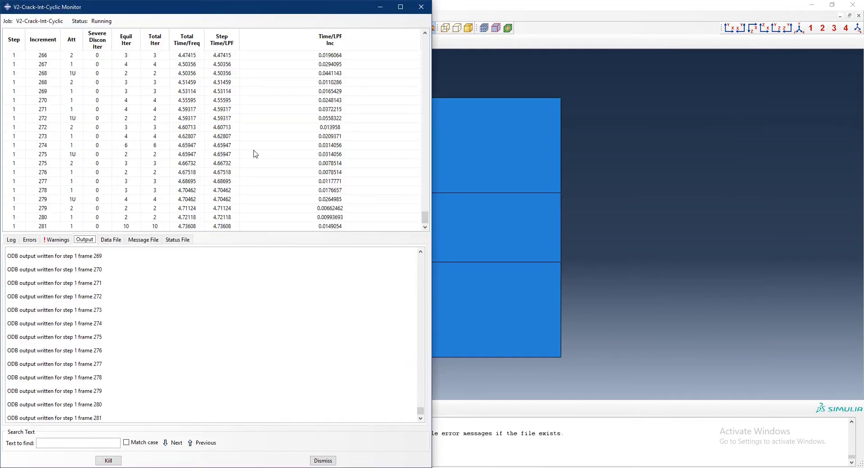
{"action": "key", "text": "alt+Tab"}
{"action": "key", "text": "alt+Tab"}
{"action": "key", "text": "alt+Tab"}
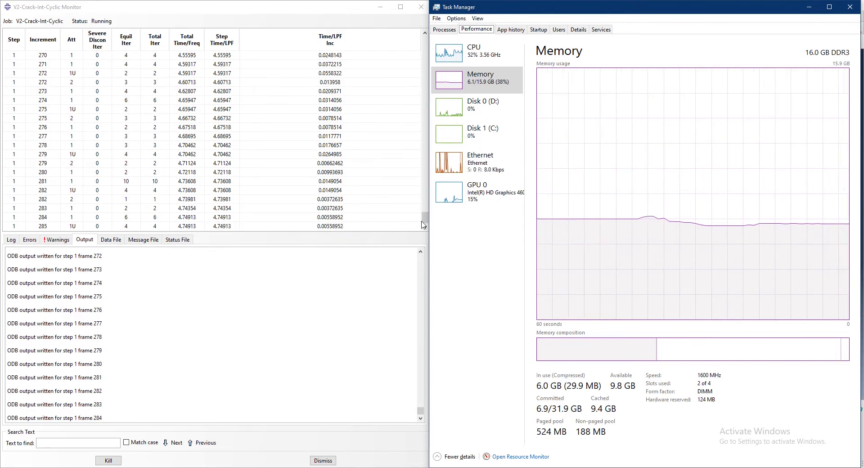
Review the job's log, errors and warnings in the monitor, reading the warnings from the first to the latest
{"action": "left_click", "coordinate": [13, 241]}
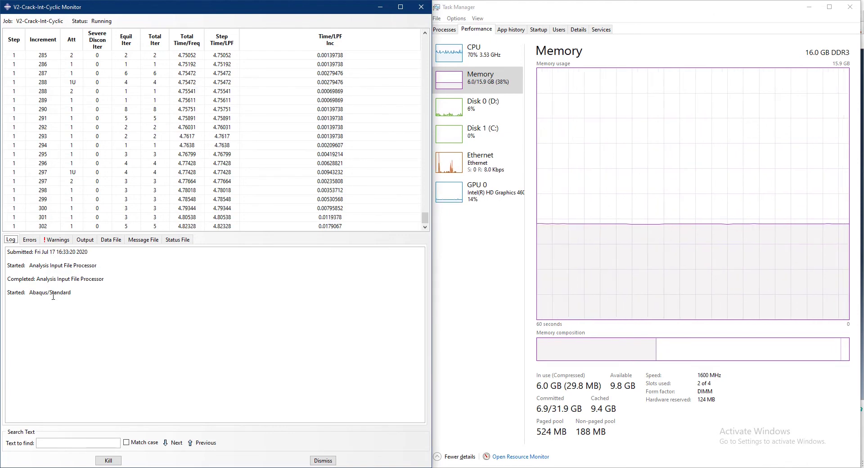
{"action": "left_click", "coordinate": [29, 241]}
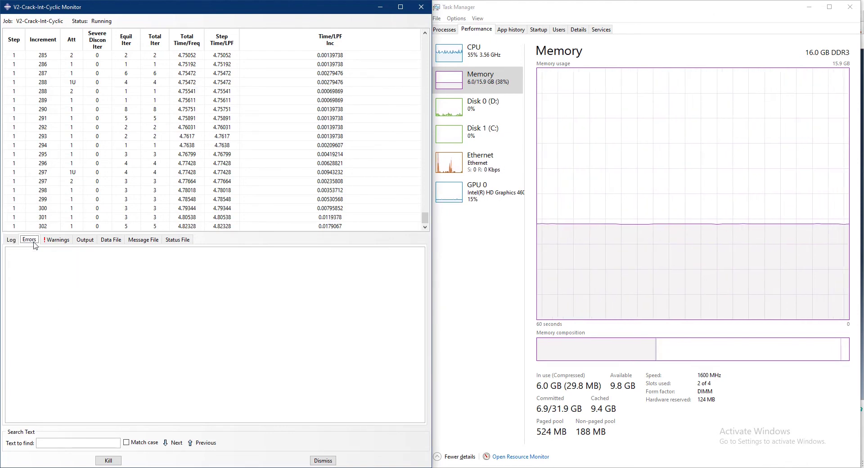
{"action": "left_click", "coordinate": [59, 240]}
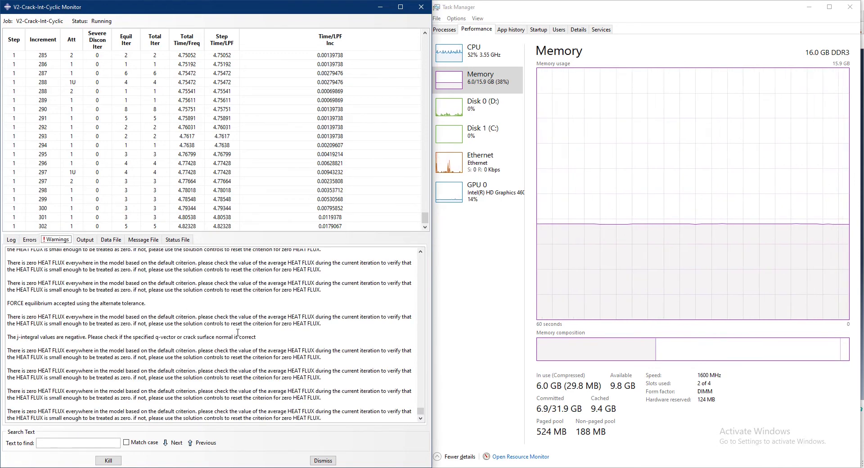
{"action": "left_click_drag", "start_coordinate": [421, 412], "coordinate": [420, 259]}
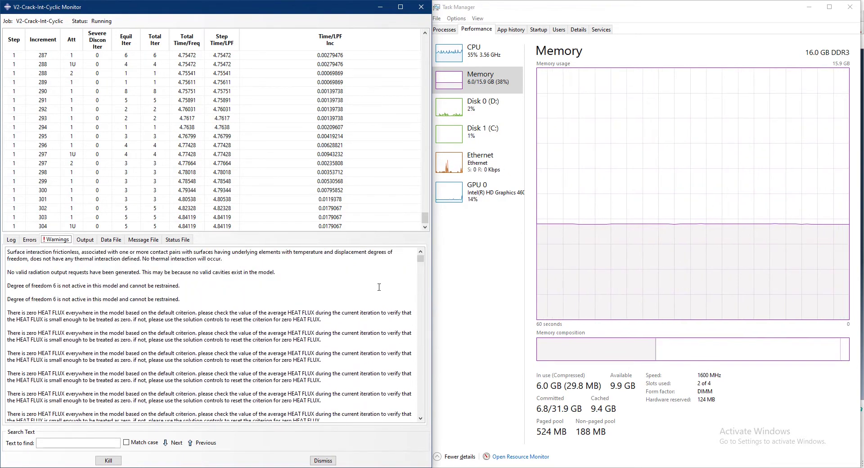
{"action": "left_click", "coordinate": [421, 260]}
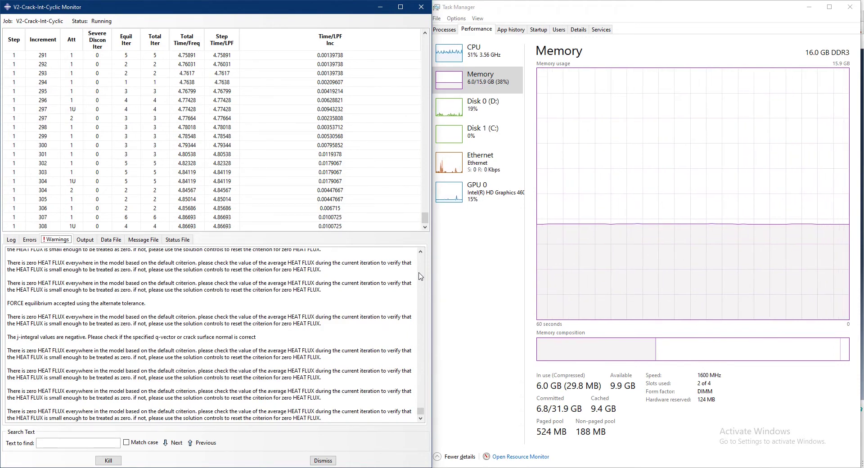
Examine the latest ODB output line written by the job and look through its data file
{"action": "left_click", "coordinate": [87, 241]}
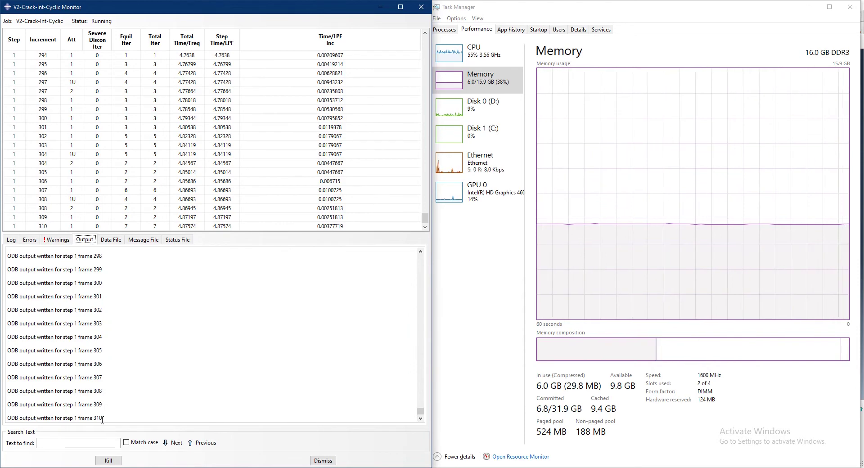
{"action": "left_click_drag", "start_coordinate": [102, 421], "coordinate": [6, 418]}
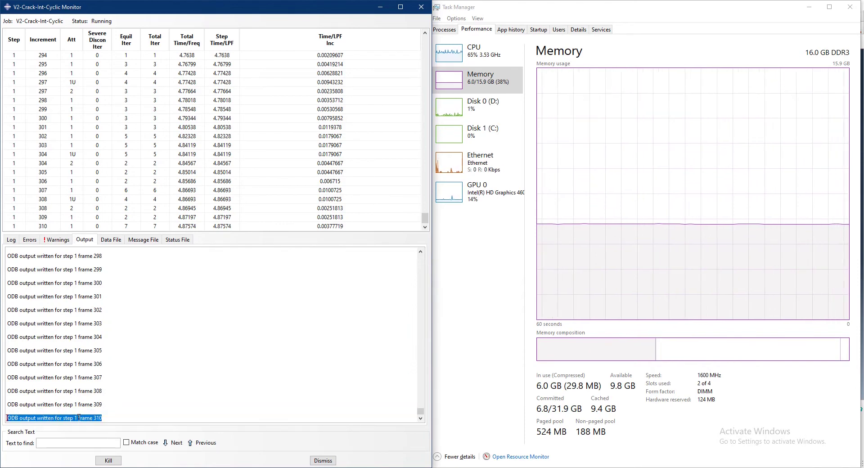
{"action": "left_click", "coordinate": [111, 239]}
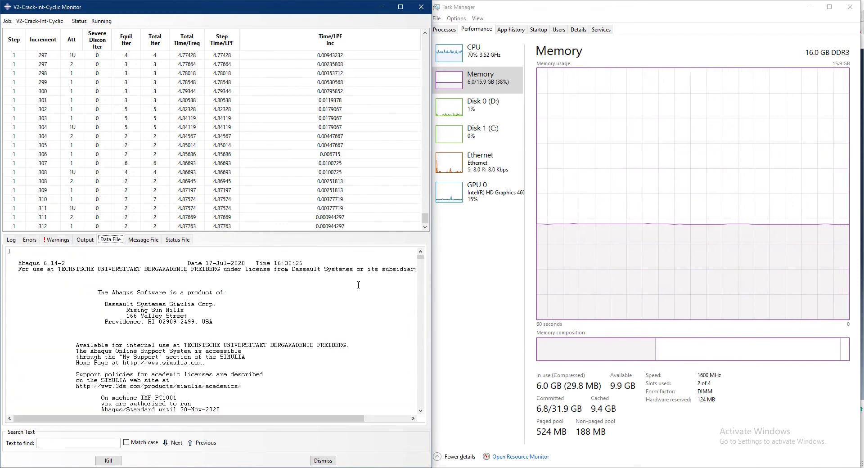
{"action": "left_click_drag", "start_coordinate": [418, 259], "coordinate": [423, 410]}
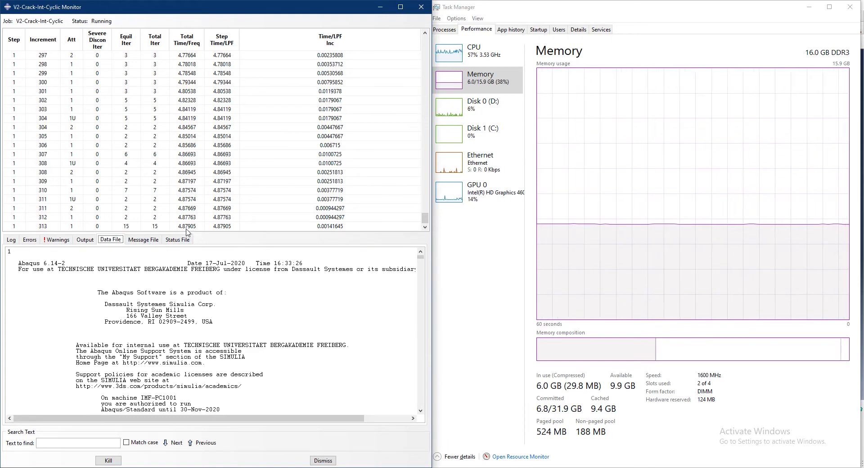
Read through the job's message file from the beginning to the latest increment and return to its start
{"action": "left_click", "coordinate": [151, 240]}
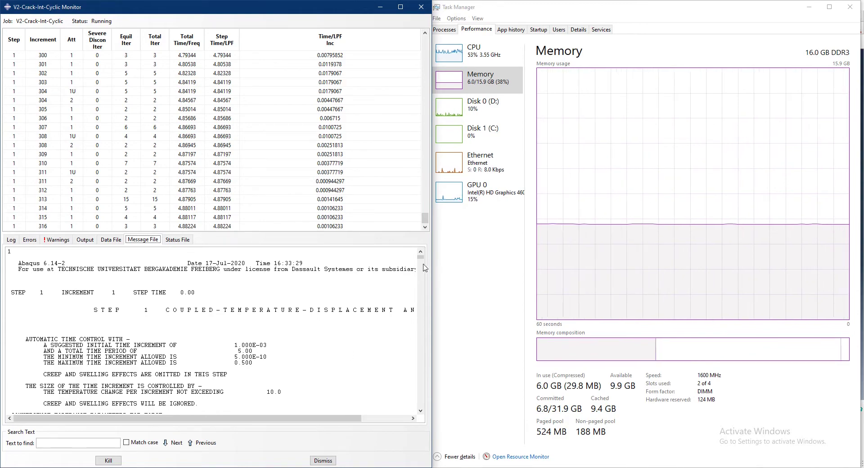
{"action": "left_click_drag", "start_coordinate": [420, 257], "coordinate": [421, 298]}
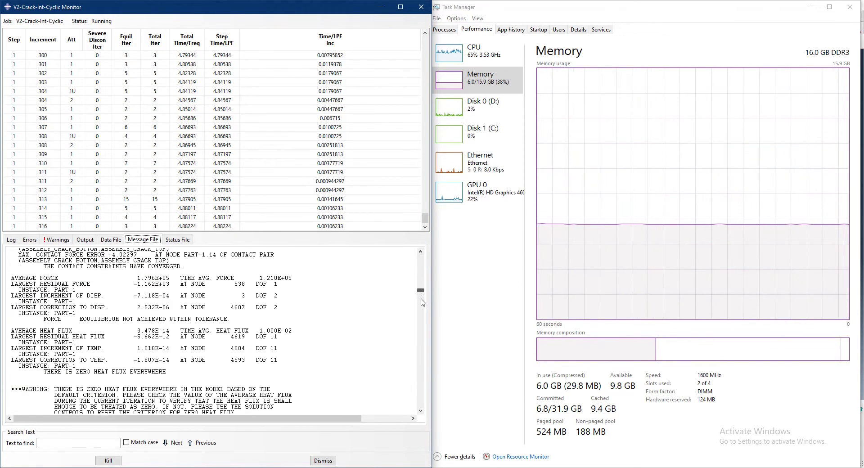
{"action": "left_click_drag", "start_coordinate": [418, 357], "coordinate": [419, 413]}
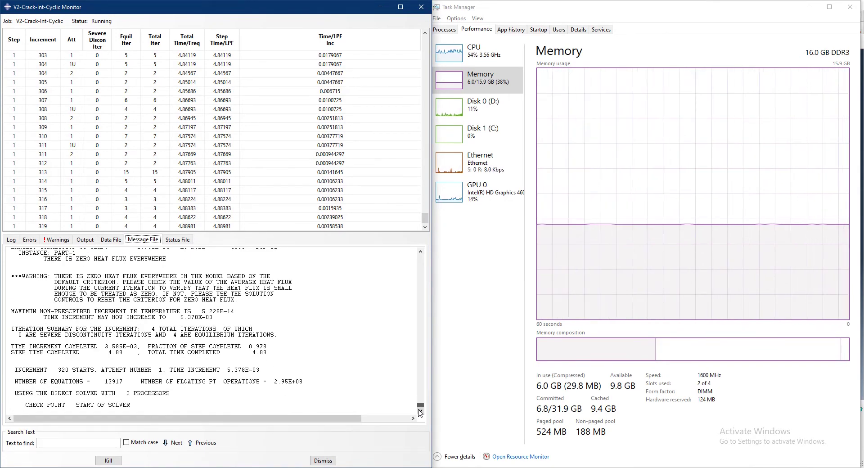
{"action": "left_click_drag", "start_coordinate": [420, 405], "coordinate": [420, 256]}
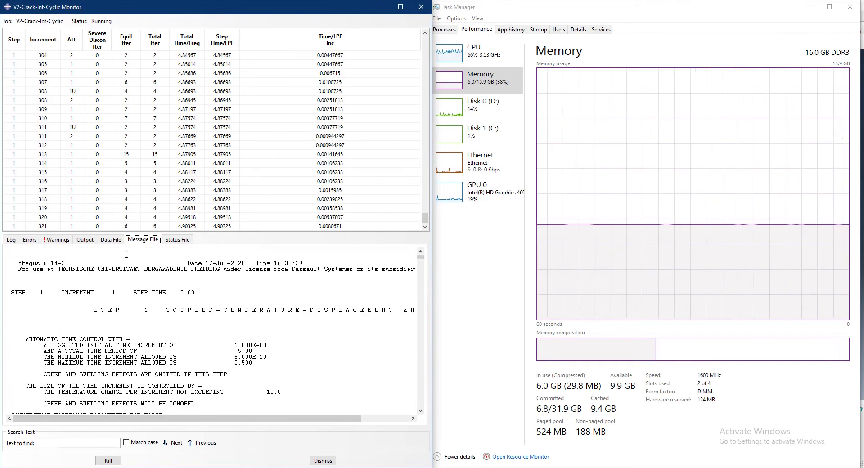
Look through the job's status file, log and latest ODB output line in the monitor
{"action": "left_click", "coordinate": [181, 240]}
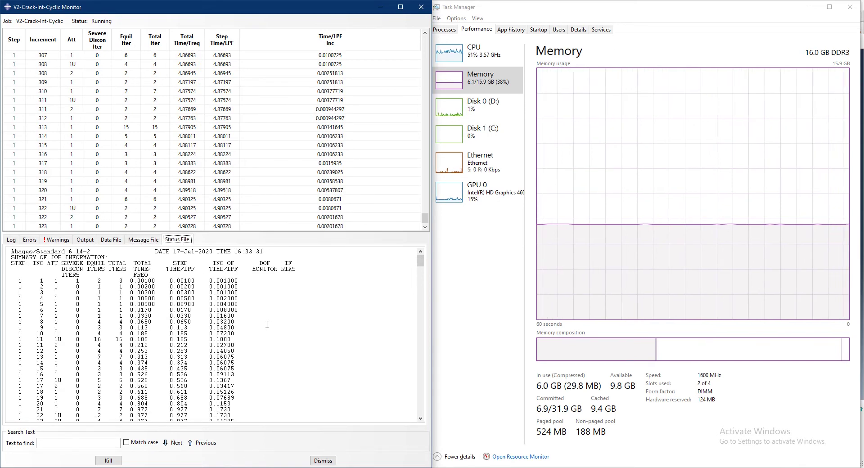
{"action": "left_click_drag", "start_coordinate": [421, 262], "coordinate": [412, 417]}
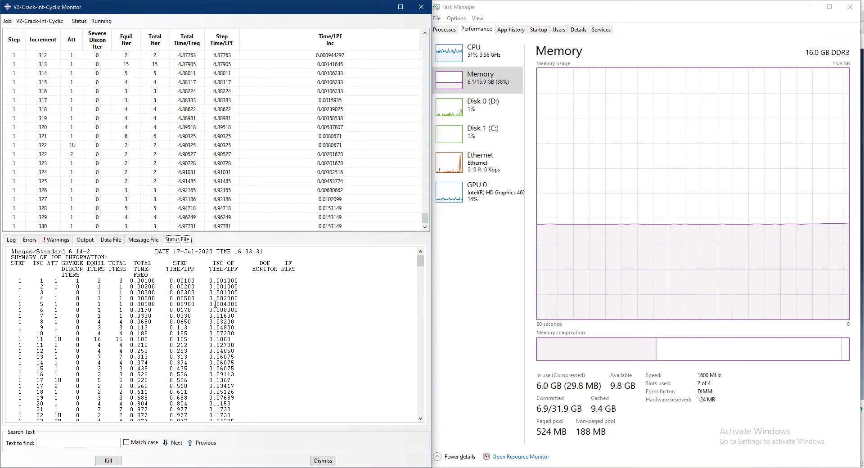
{"action": "left_click", "coordinate": [11, 240]}
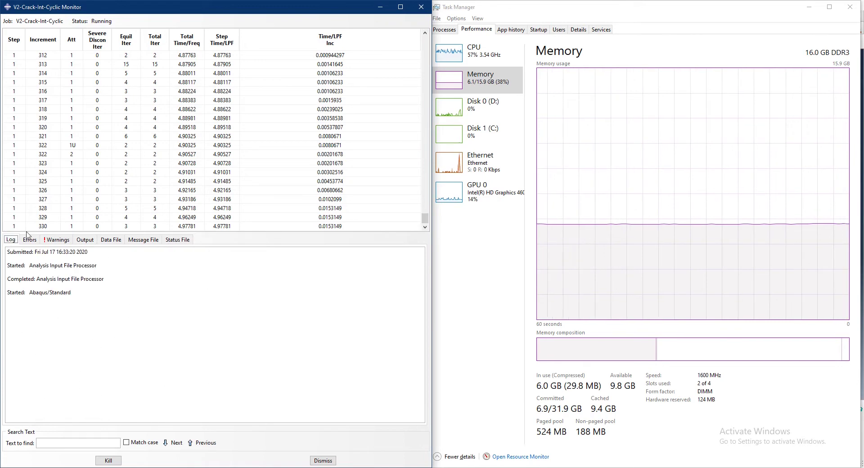
{"action": "left_click", "coordinate": [84, 240]}
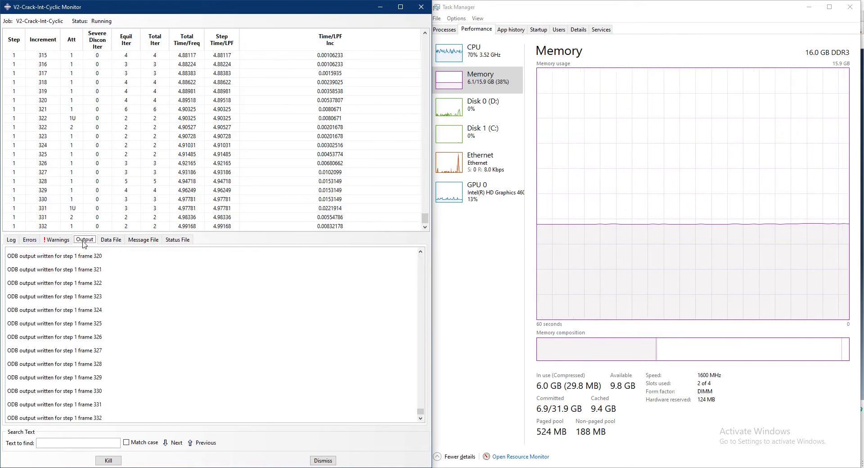
{"action": "left_click_drag", "start_coordinate": [104, 417], "coordinate": [4, 414]}
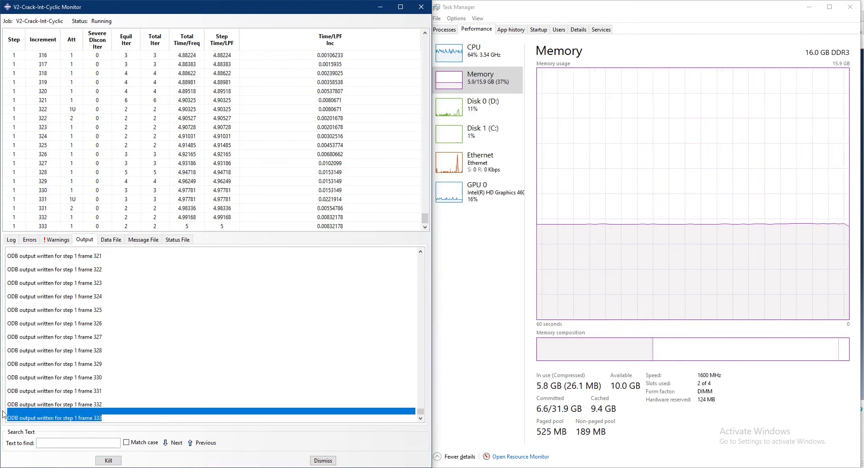
Check the completion time in the job's log and view the CPU performance graph in Task Manager
{"action": "left_click", "coordinate": [14, 242]}
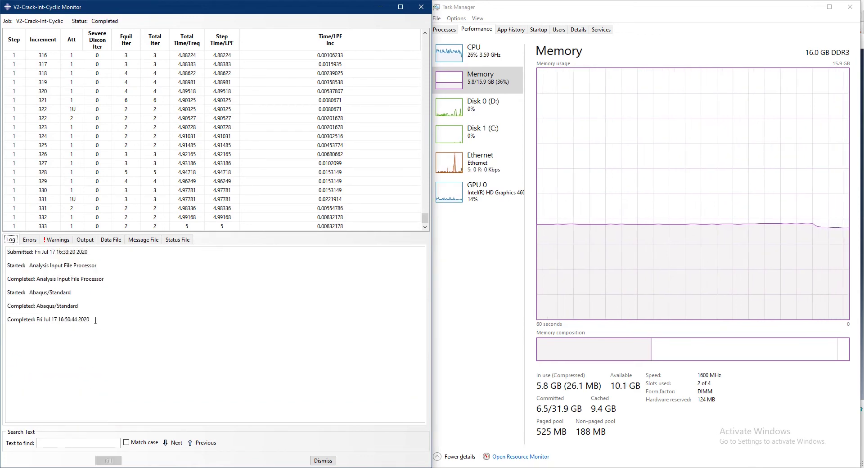
{"action": "left_click_drag", "start_coordinate": [91, 320], "coordinate": [14, 318]}
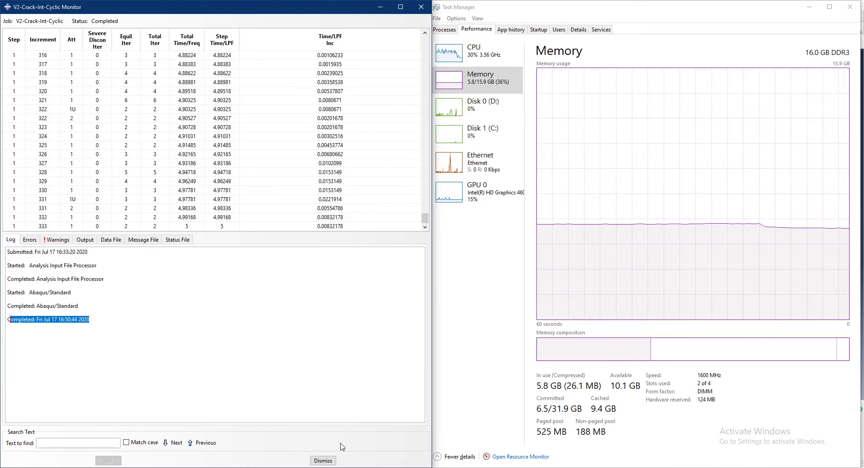
{"action": "left_click", "coordinate": [460, 57]}
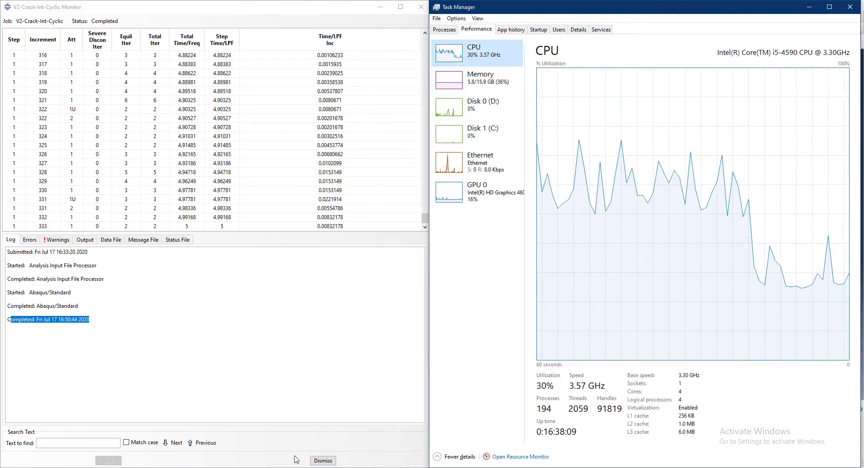
Close the job monitor and Task Manager, and open the results of the V2-Crack-Int-Cyclic job
{"action": "left_click", "coordinate": [323, 460]}
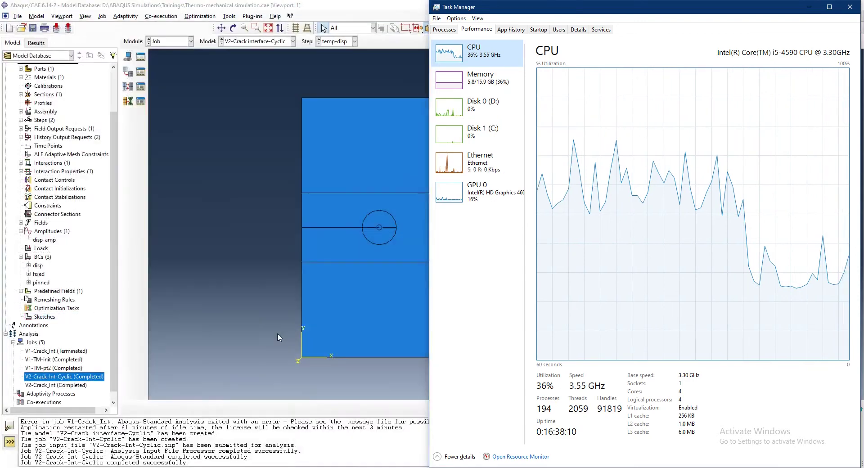
{"action": "left_click", "coordinate": [849, 7]}
{"action": "right_click", "coordinate": [86, 379]}
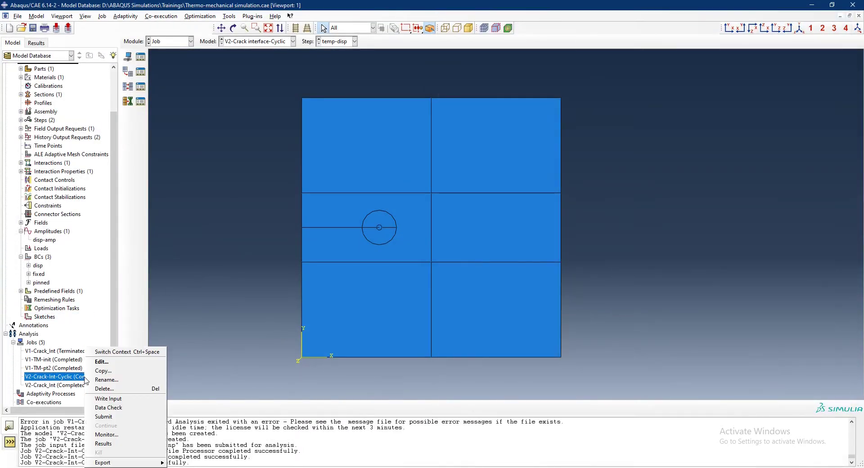
{"action": "left_click", "coordinate": [106, 444]}
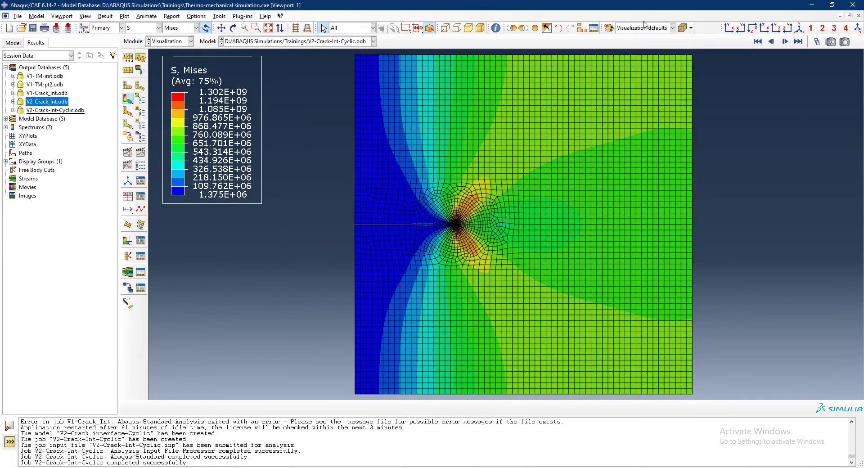
Animate the Mises stress over the time history from the first frame and examine the crack faces through the load cycles
{"action": "left_click", "coordinate": [757, 41]}
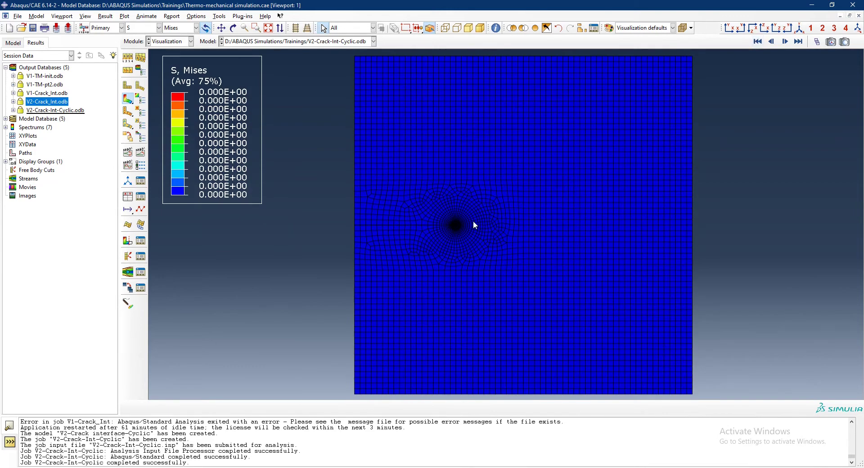
{"action": "left_click", "coordinate": [144, 156]}
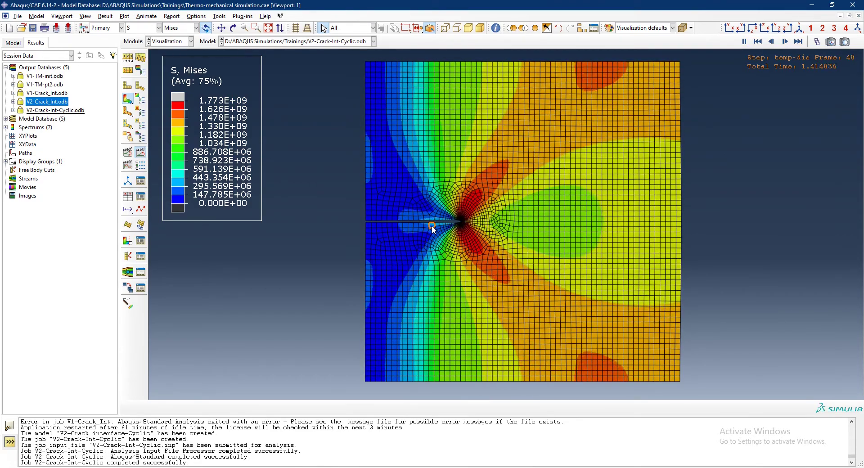
{"action": "scroll", "coordinate": [374, 228], "scroll_direction": "up", "scroll_amount": 5}
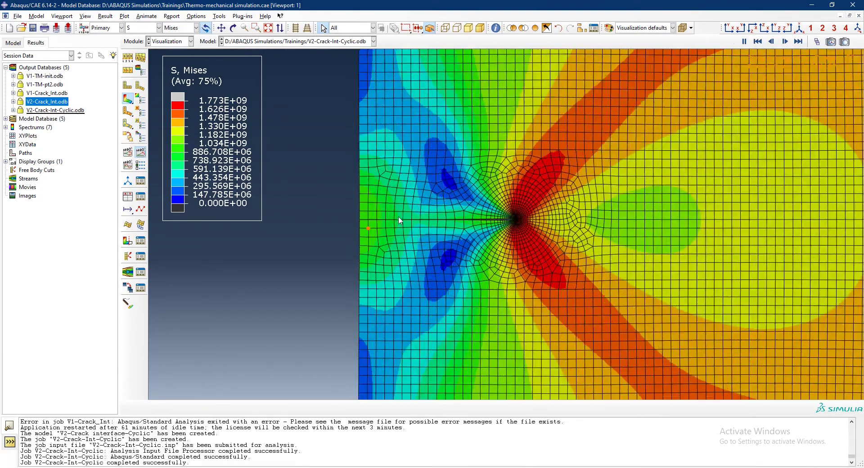
{"action": "scroll", "coordinate": [399, 221], "scroll_direction": "up", "scroll_amount": 10}
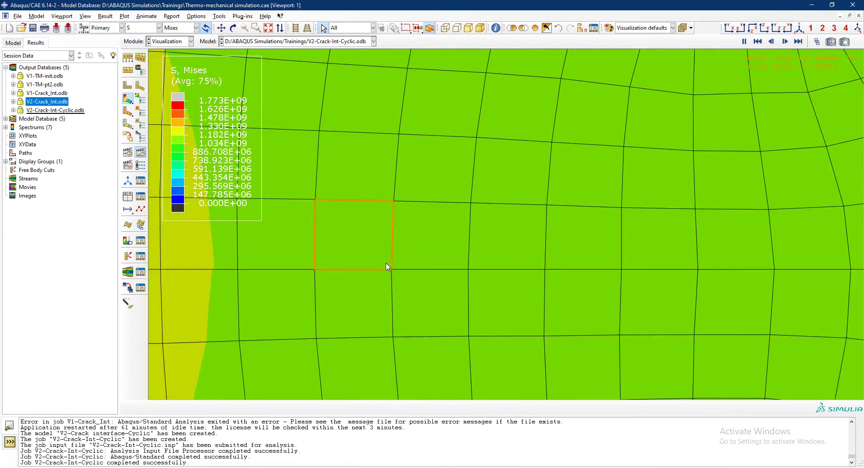
{"action": "scroll", "coordinate": [387, 266], "scroll_direction": "down", "scroll_amount": 8}
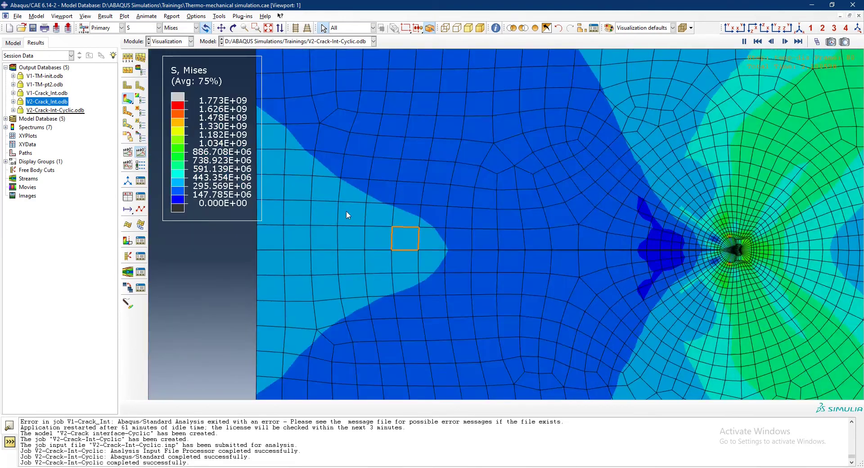
{"action": "scroll", "coordinate": [351, 223], "scroll_direction": "down", "scroll_amount": 8}
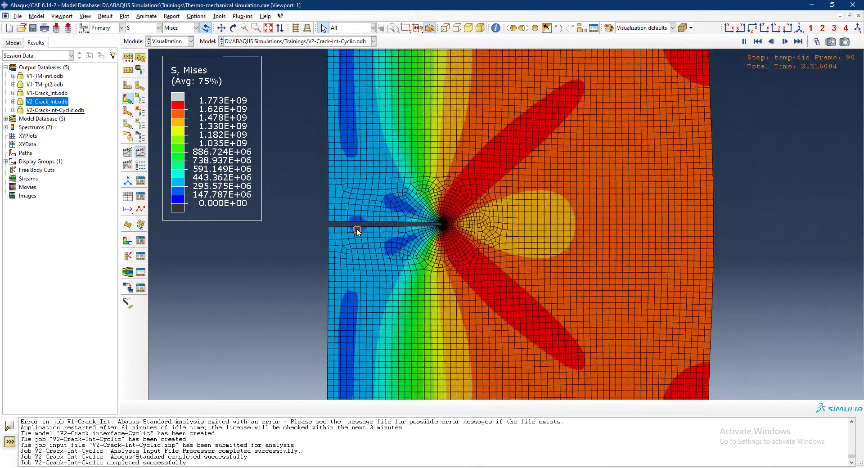
{"action": "scroll", "coordinate": [360, 227], "scroll_direction": "down", "scroll_amount": 3}
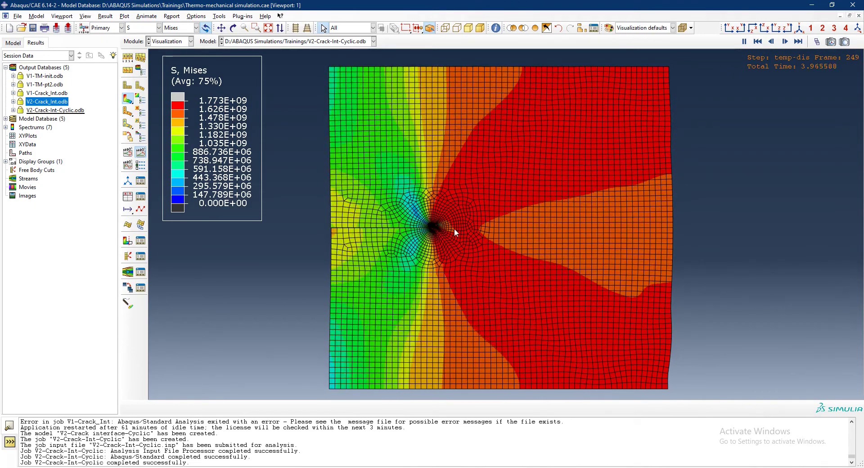
Examine the stress and element distortion around the crack tip while the time history animation runs
{"action": "scroll", "coordinate": [455, 228], "scroll_direction": "up", "scroll_amount": 5}
{"action": "scroll", "coordinate": [398, 228], "scroll_direction": "down", "scroll_amount": 3}
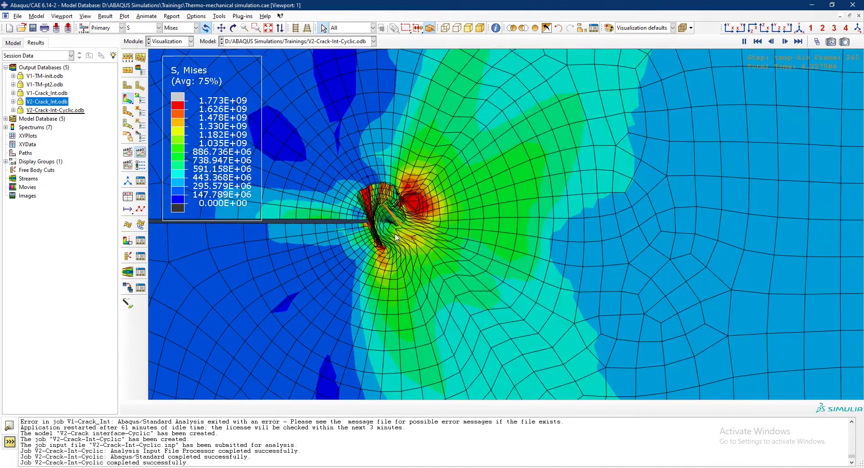
{"action": "scroll", "coordinate": [393, 231], "scroll_direction": "down", "scroll_amount": 5}
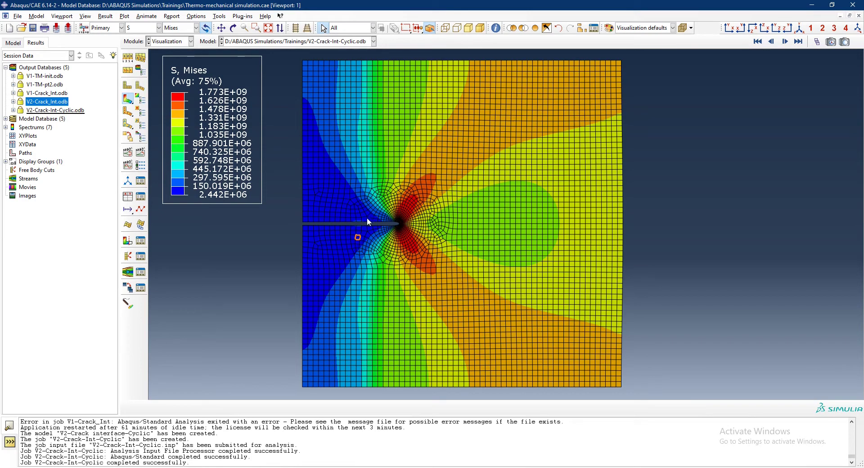
{"action": "double_click", "coordinate": [28, 145]}
{"action": "left_click", "coordinate": [48, 82]}
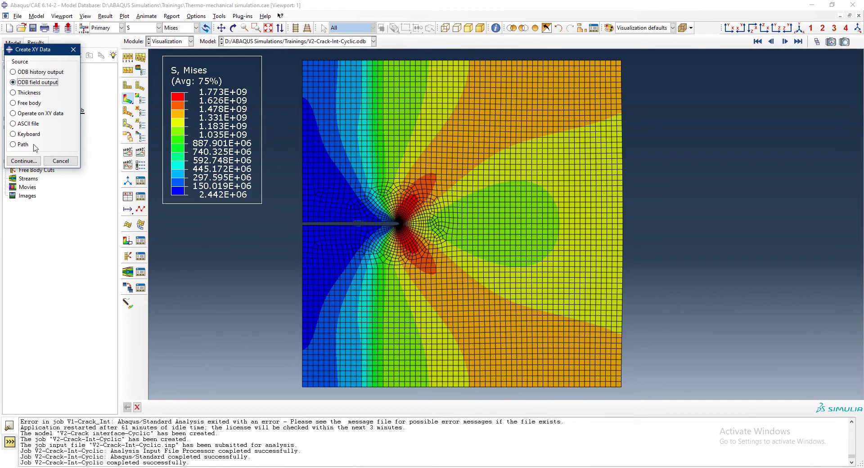
{"action": "left_click", "coordinate": [34, 160]}
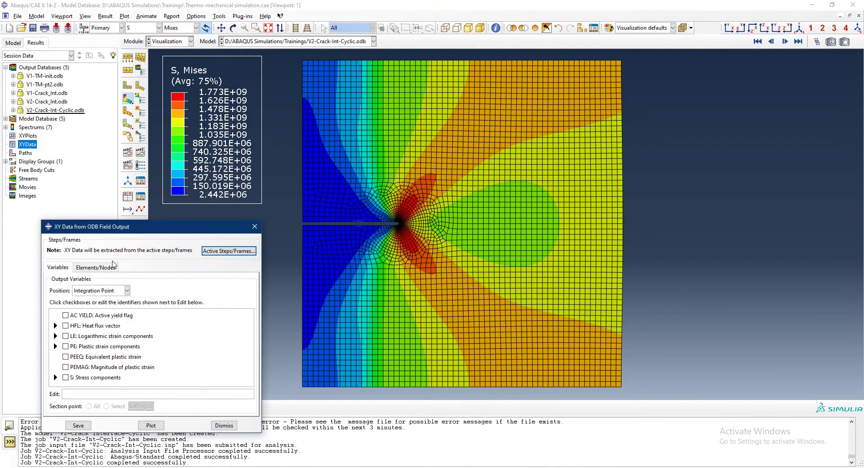
{"action": "left_click", "coordinate": [127, 290]}
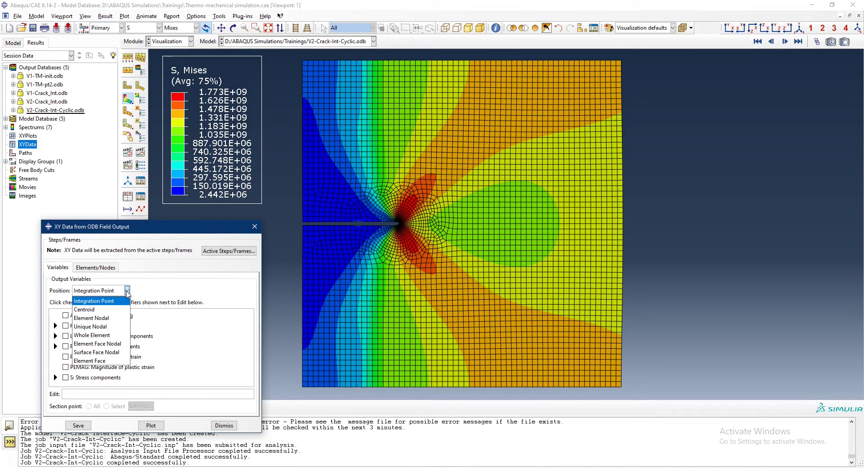
{"action": "left_click", "coordinate": [128, 291]}
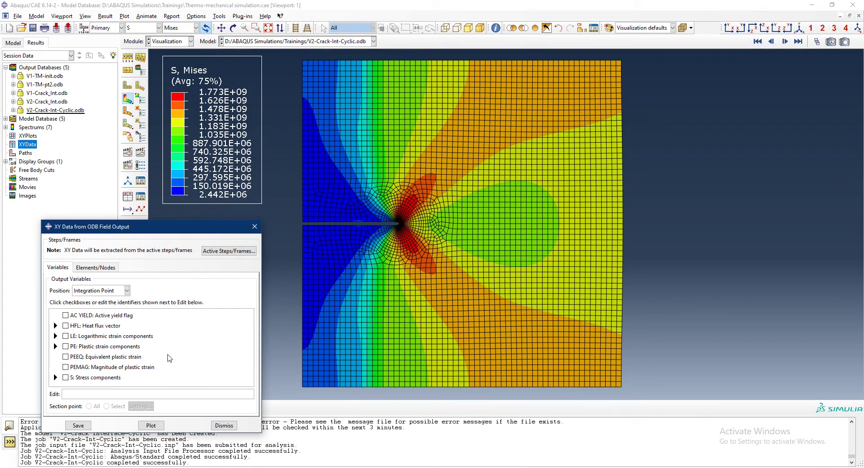
{"action": "left_click", "coordinate": [127, 291]}
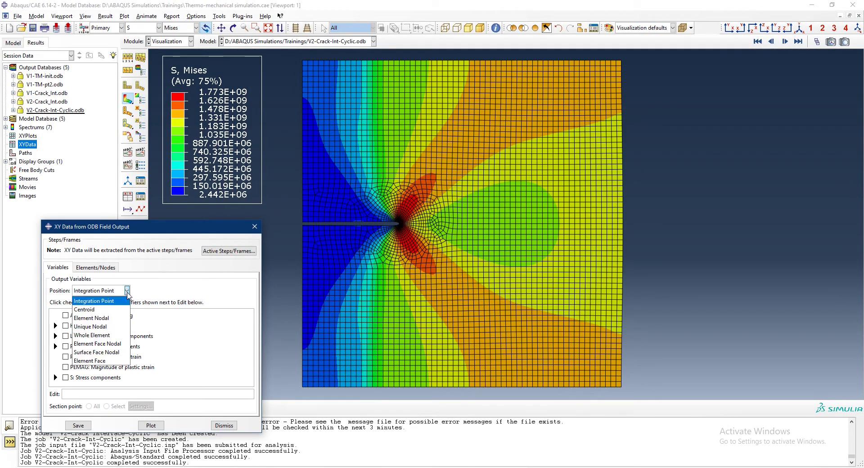
{"action": "left_click", "coordinate": [127, 291]}
{"action": "left_click", "coordinate": [127, 292]}
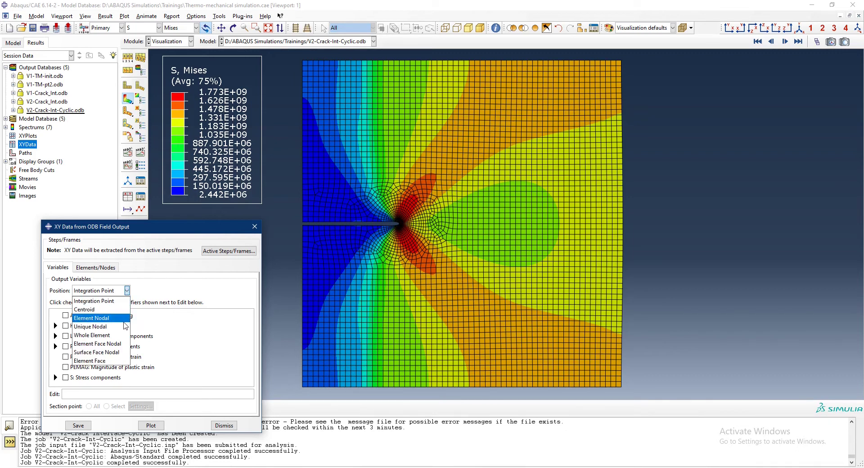
{"action": "left_click", "coordinate": [221, 429]}
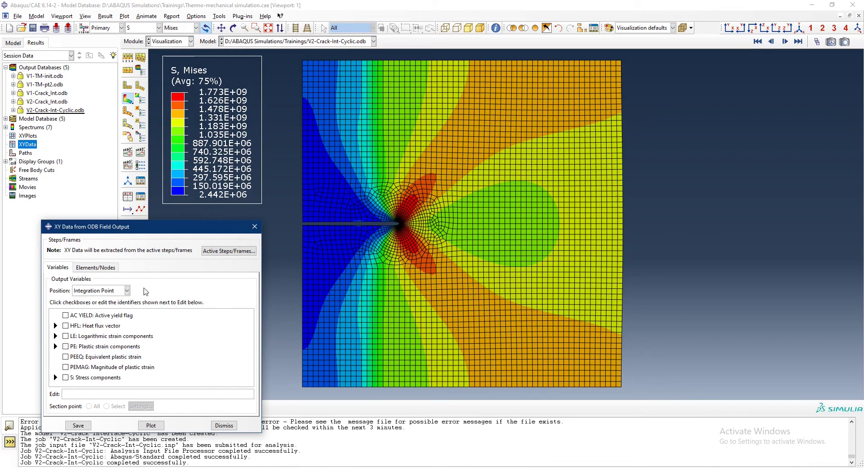
{"action": "left_click", "coordinate": [216, 426]}
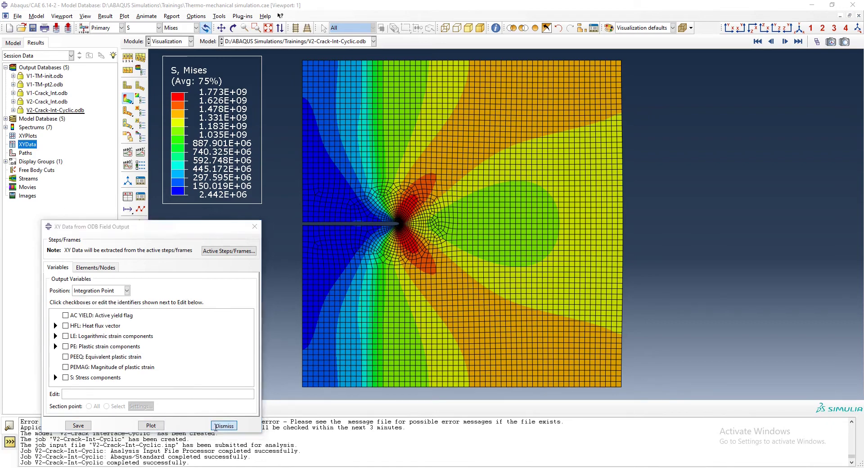
Plot the crack's Contour_5 J-integral over time from the ODB history output
{"action": "double_click", "coordinate": [27, 145]}
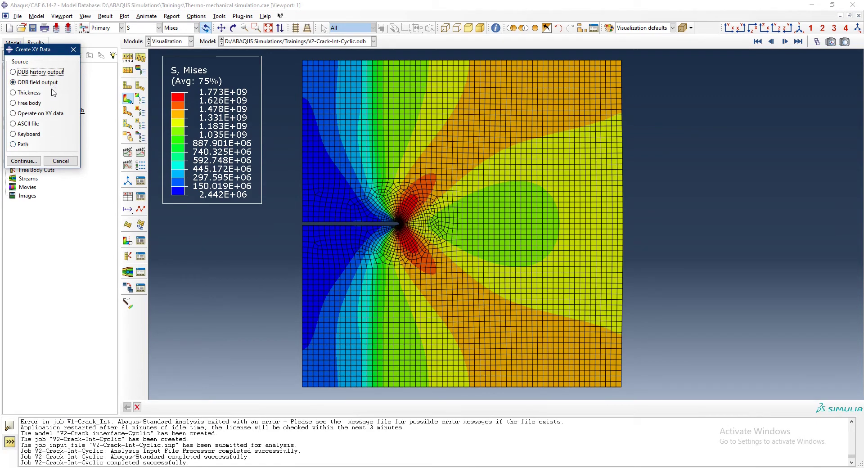
{"action": "left_click", "coordinate": [50, 72]}
{"action": "left_click", "coordinate": [24, 160]}
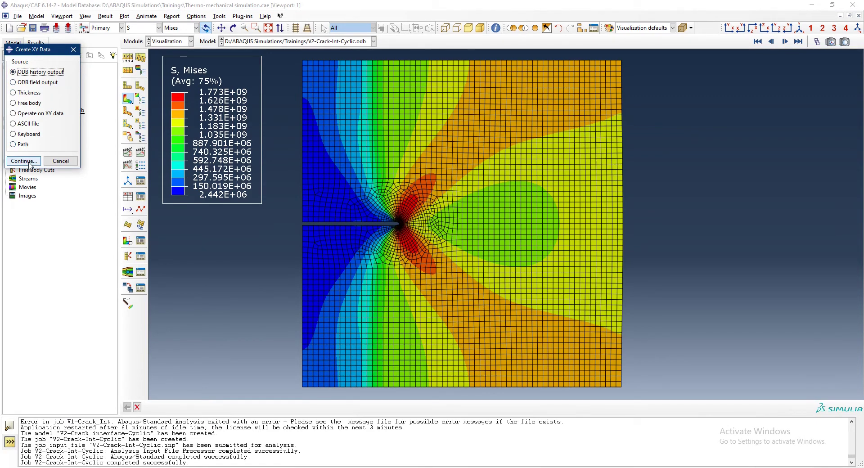
{"action": "scroll", "coordinate": [106, 342], "scroll_direction": "down", "scroll_amount": 5}
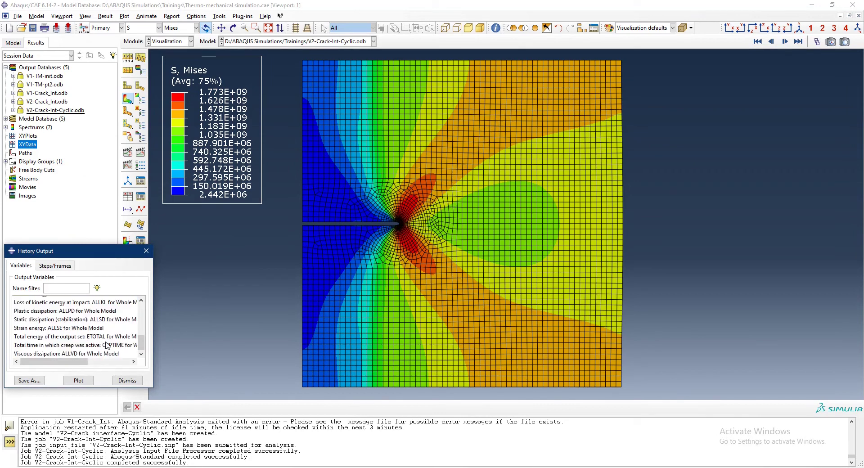
{"action": "left_click", "coordinate": [100, 328]}
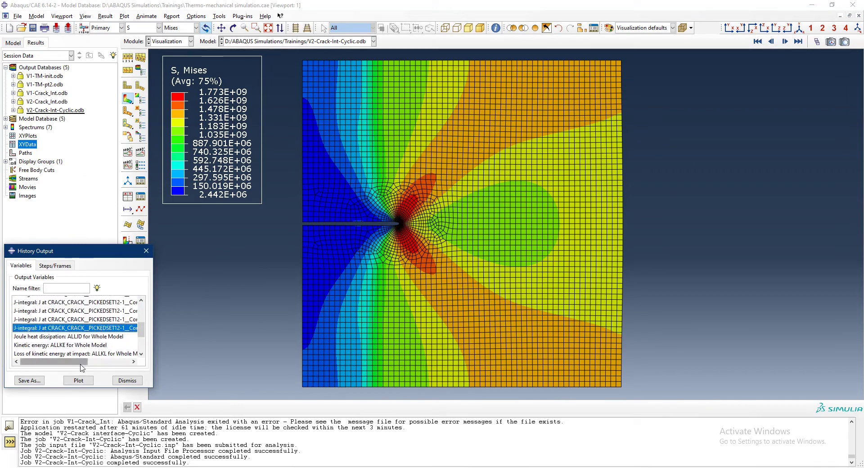
{"action": "left_click_drag", "start_coordinate": [81, 362], "coordinate": [123, 362]}
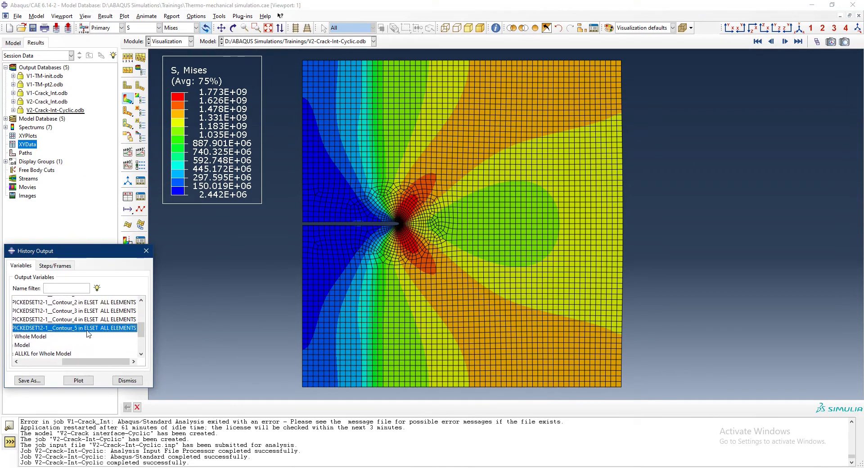
{"action": "left_click", "coordinate": [78, 380]}
{"action": "left_click", "coordinate": [127, 380]}
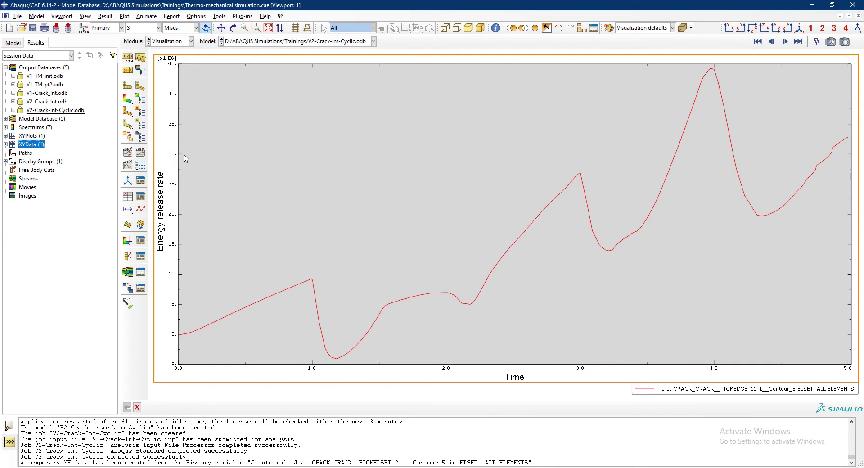
Display the Mises stress contours on the deformed plate in place of the J-integral plot
{"action": "left_click", "coordinate": [128, 98]}
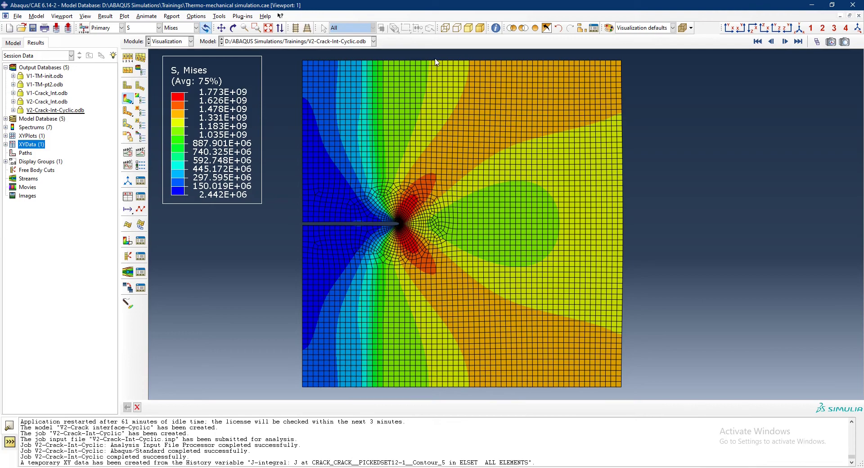
{"action": "middle_click_drag", "start_coordinate": [471, 135], "coordinate": [562, 151], "text": "ctrl+alt"}
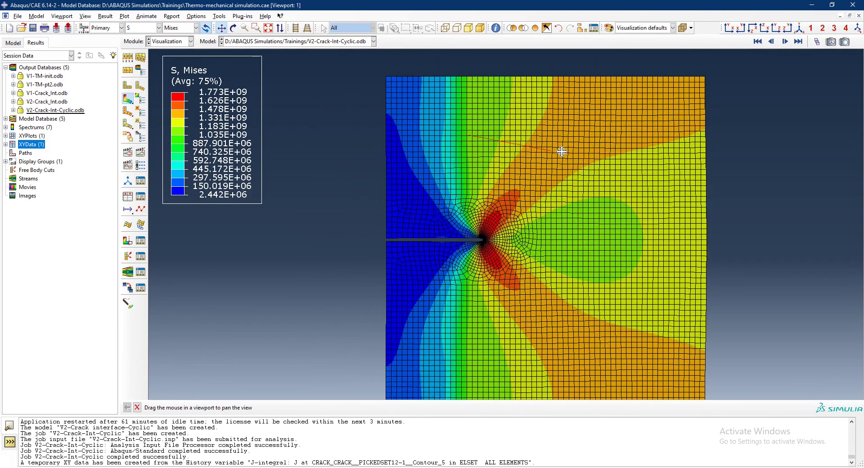
{"action": "left_click_drag", "start_coordinate": [561, 151], "coordinate": [658, 133]}
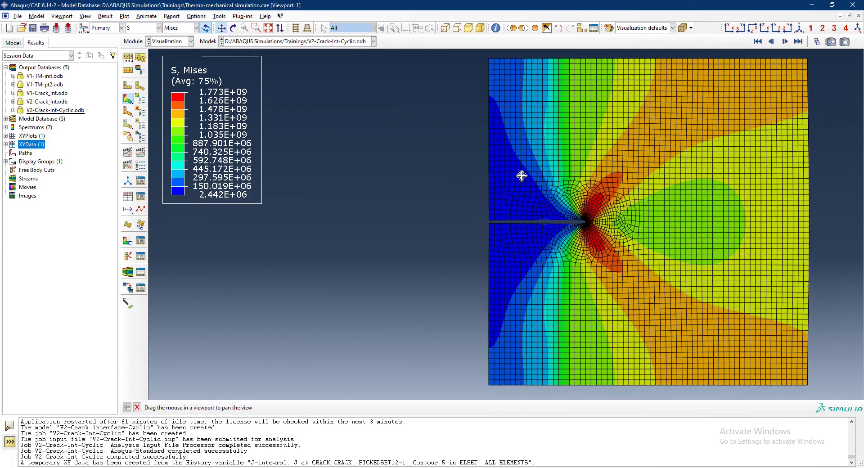
{"action": "left_click_drag", "start_coordinate": [580, 173], "coordinate": [597, 175]}
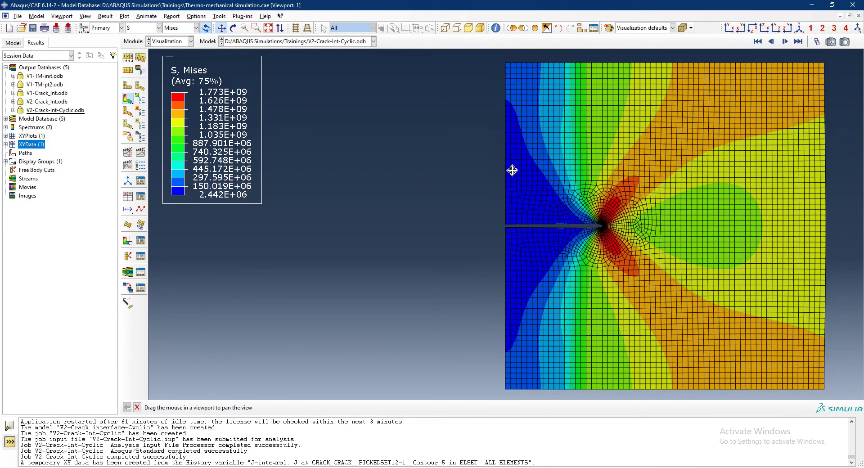